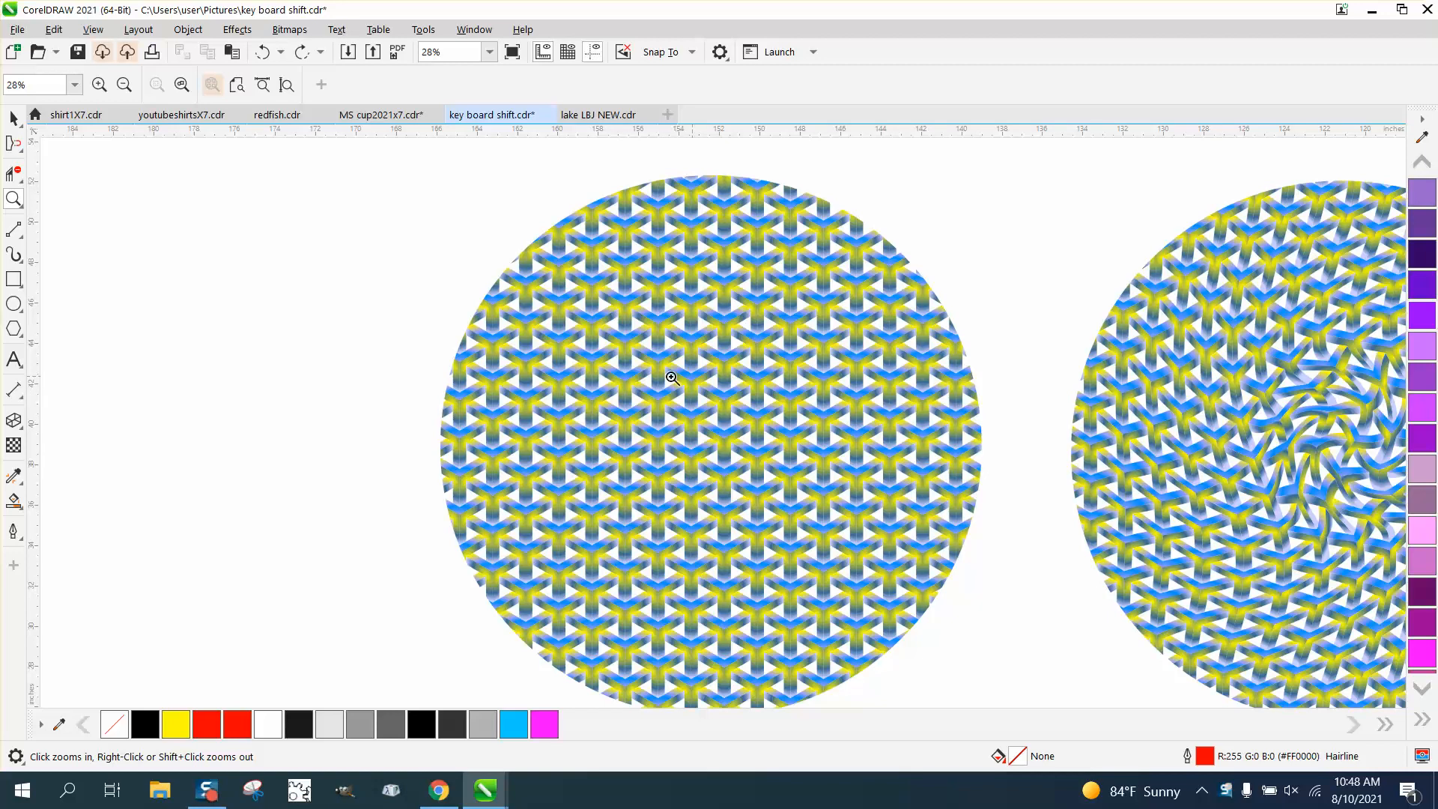
Step: Examine the three circular pattern designs and the pink and green lattice pattern closely
scroll(604, 377, "down", 2)
left_click_drag(833, 258, 1247, 599)
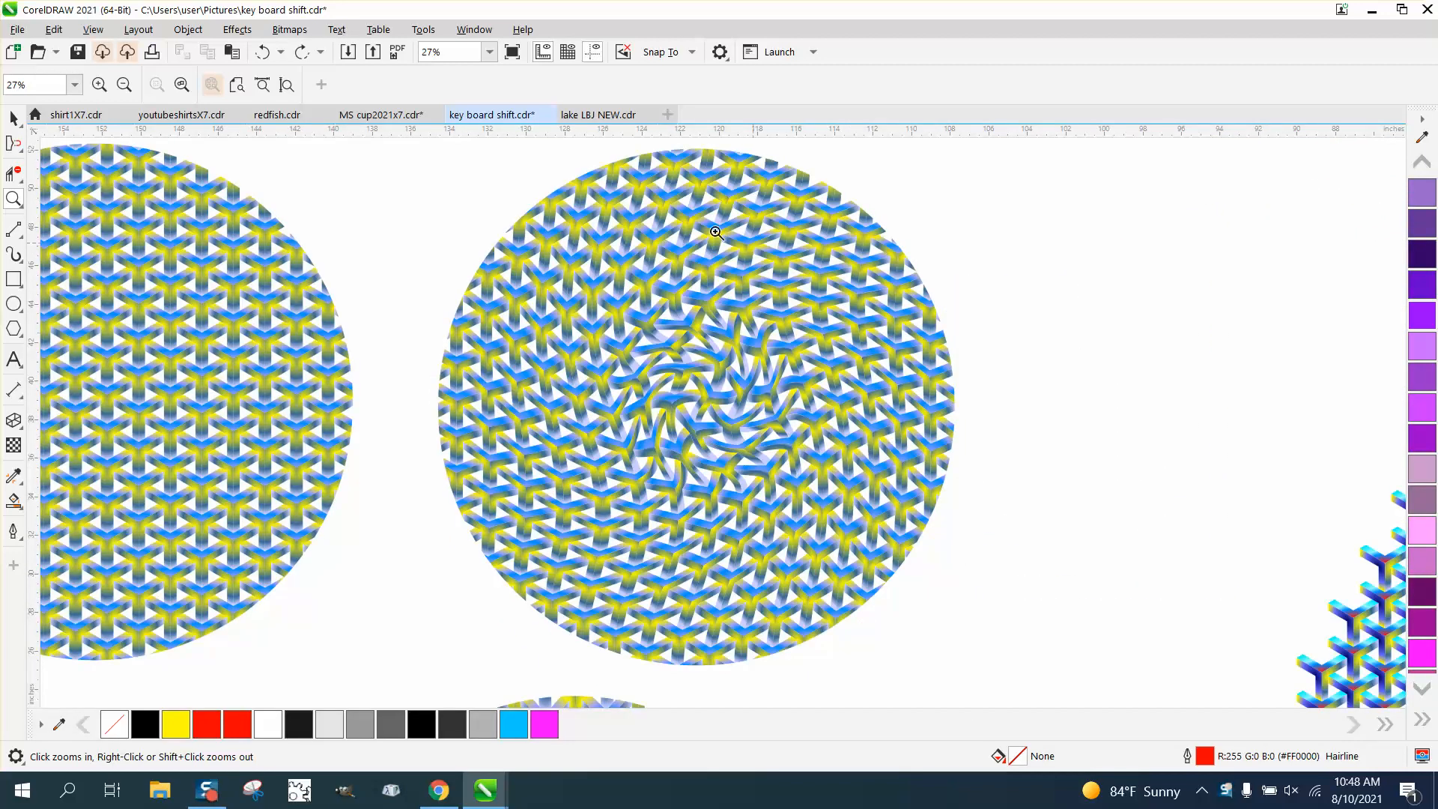
left_click_drag(503, 294, 836, 496)
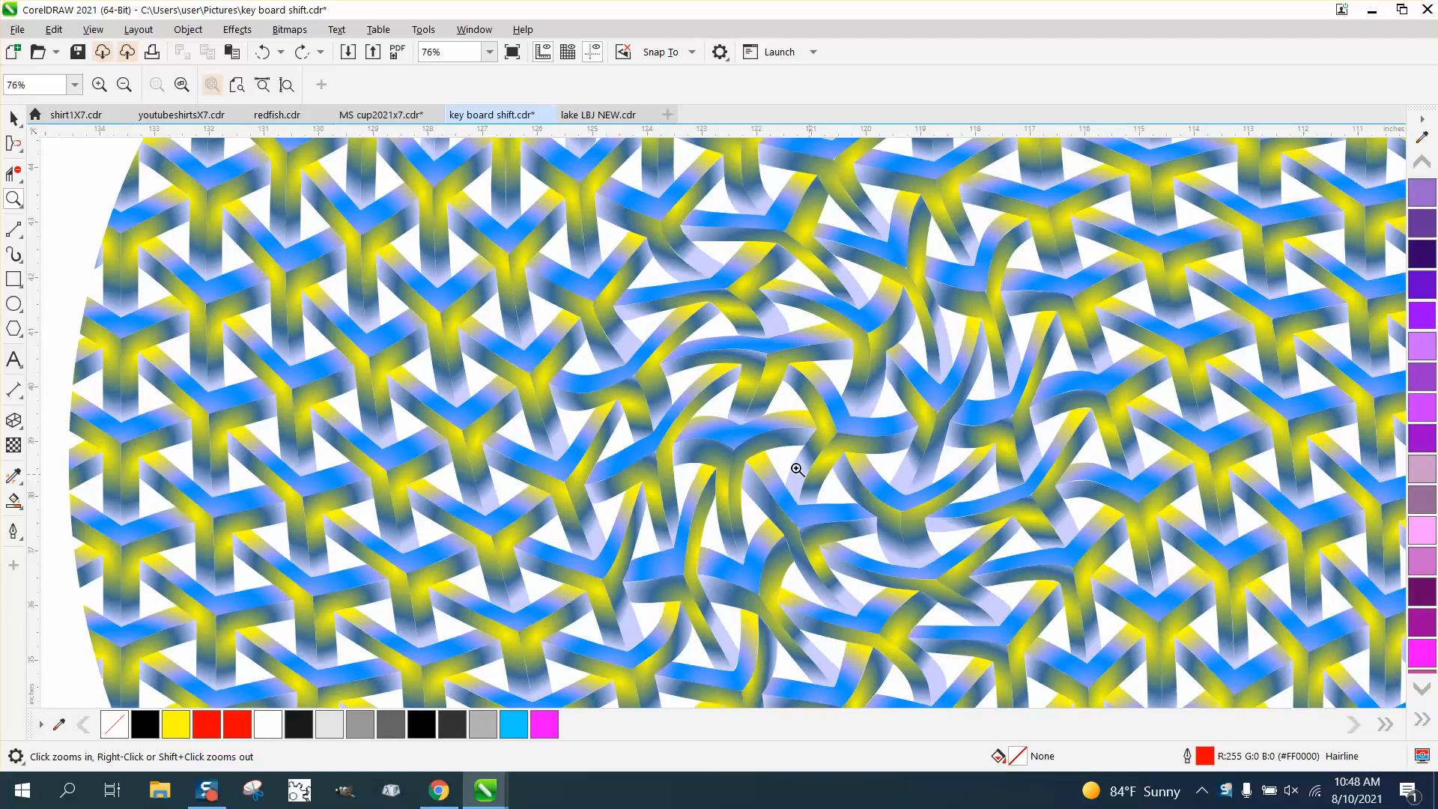
scroll(616, 438, "down", 5)
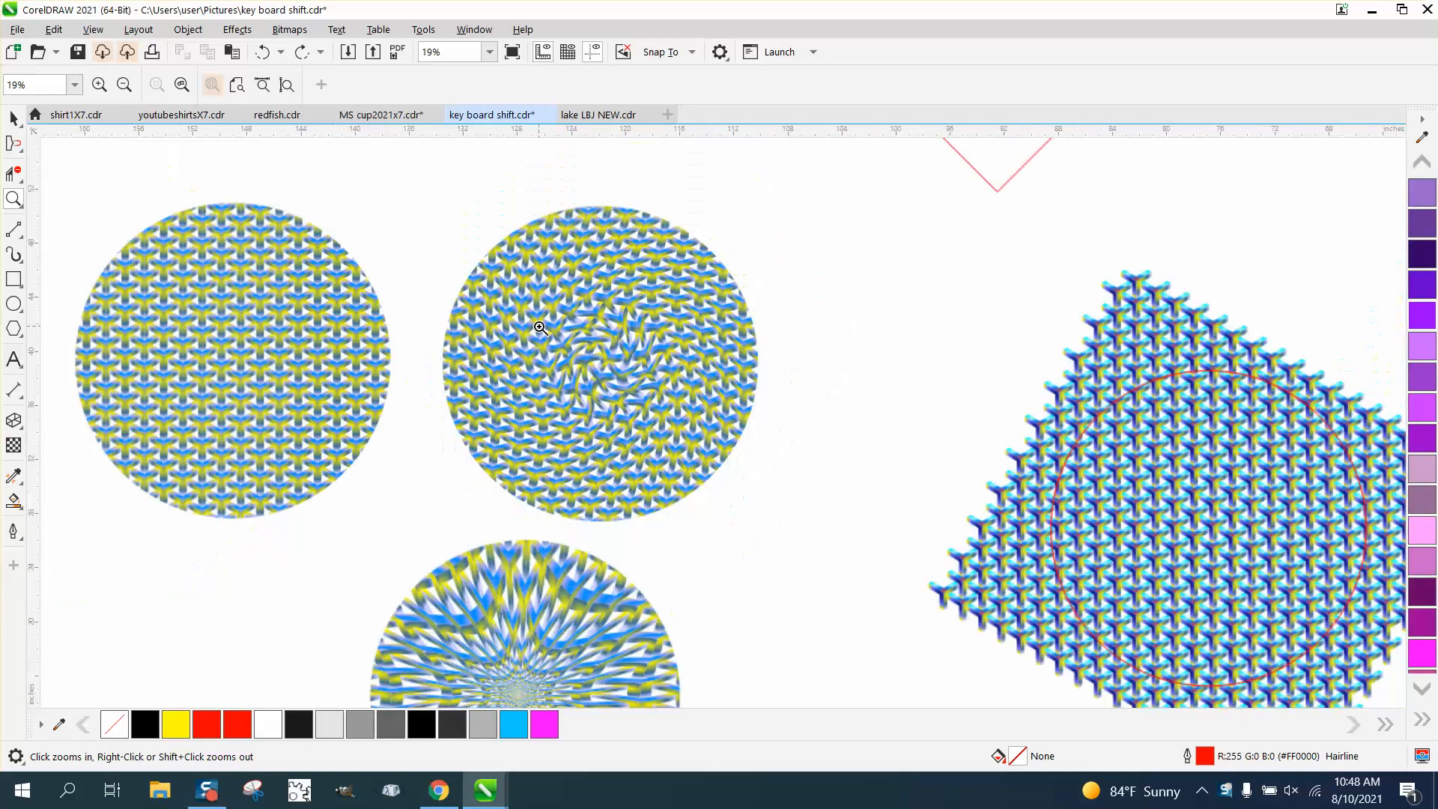
scroll(540, 327, "down", 1)
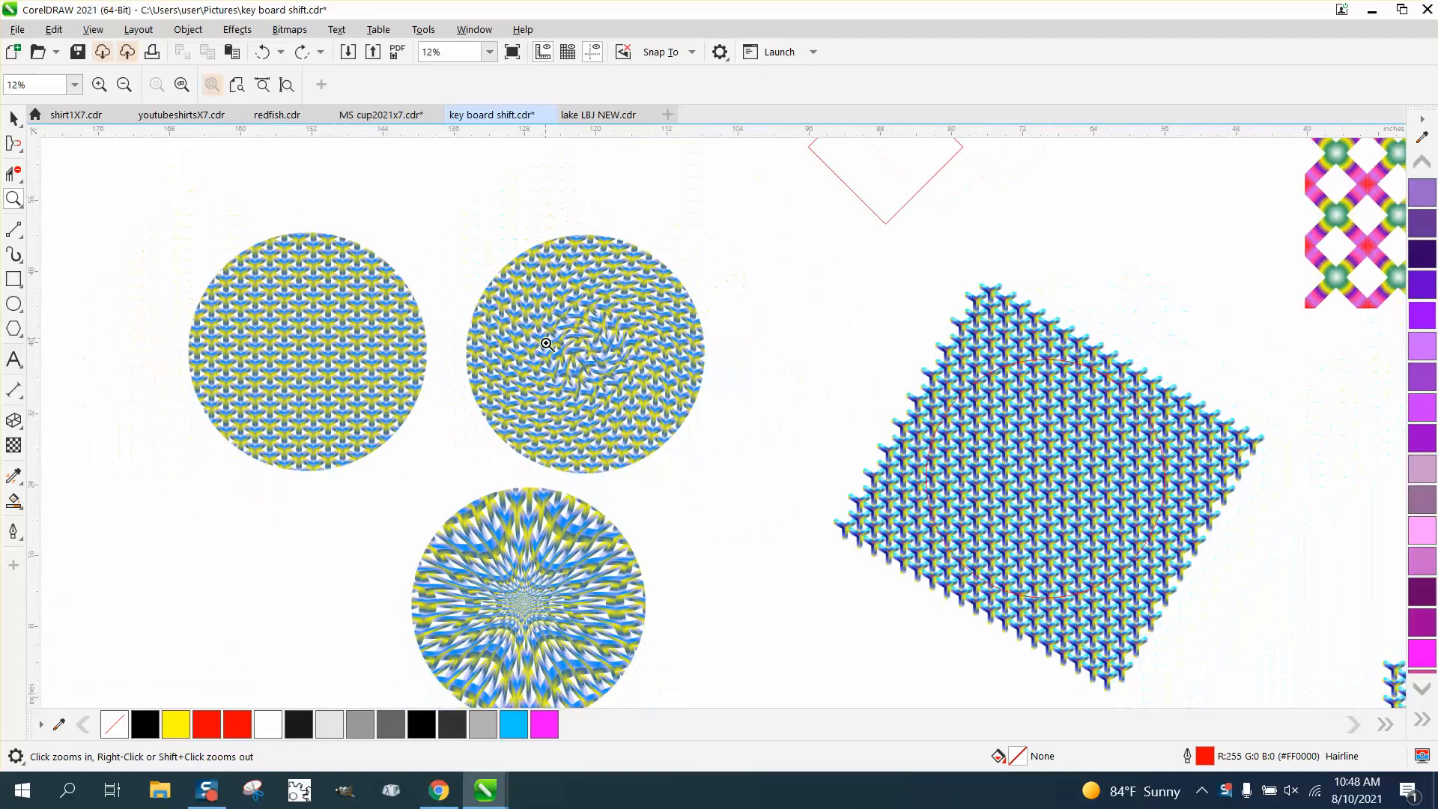
left_click(23, 155)
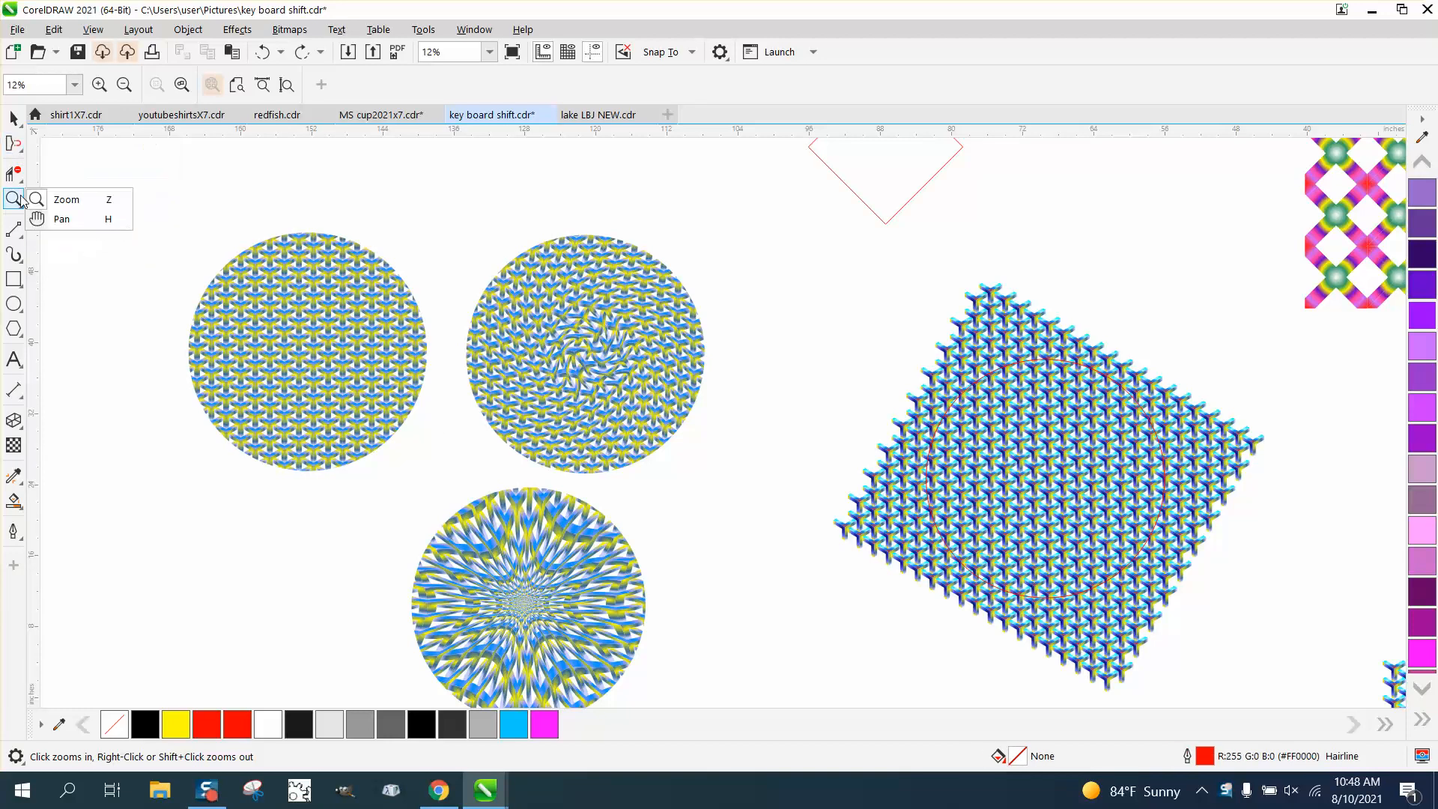
left_click_drag(477, 589, 678, 709)
left_click_drag(554, 307, 777, 459)
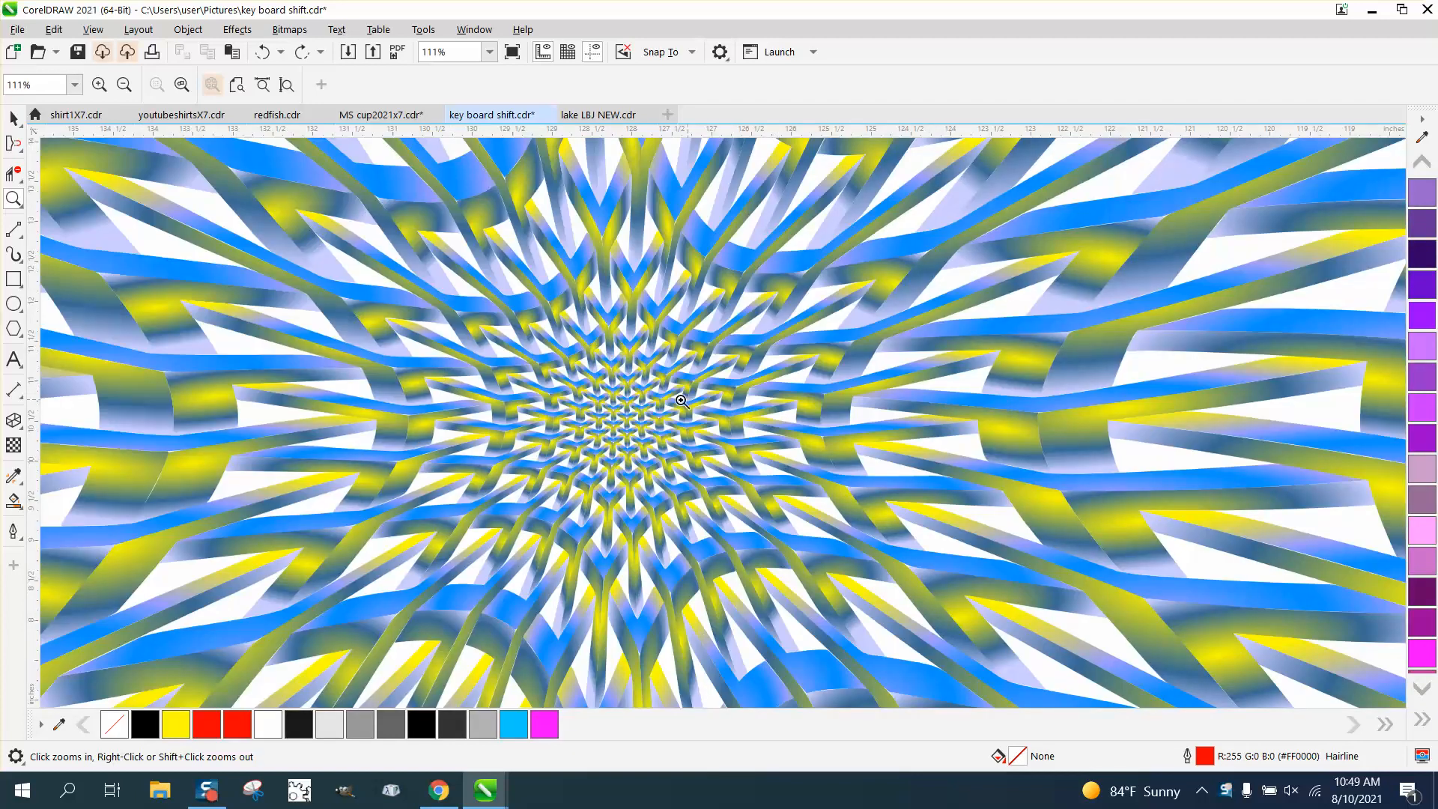
scroll(681, 401, "down", 4)
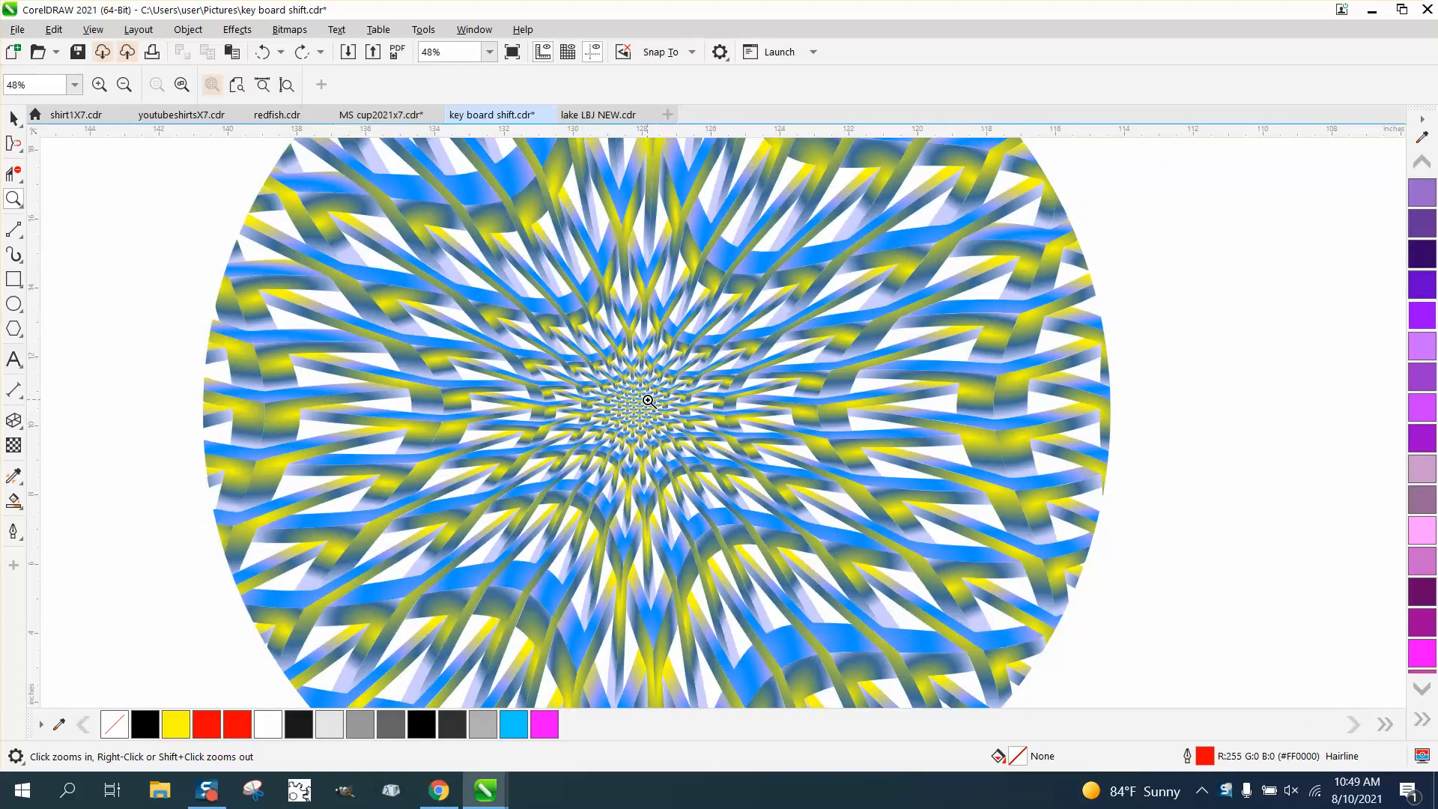
scroll(649, 401, "down", 4)
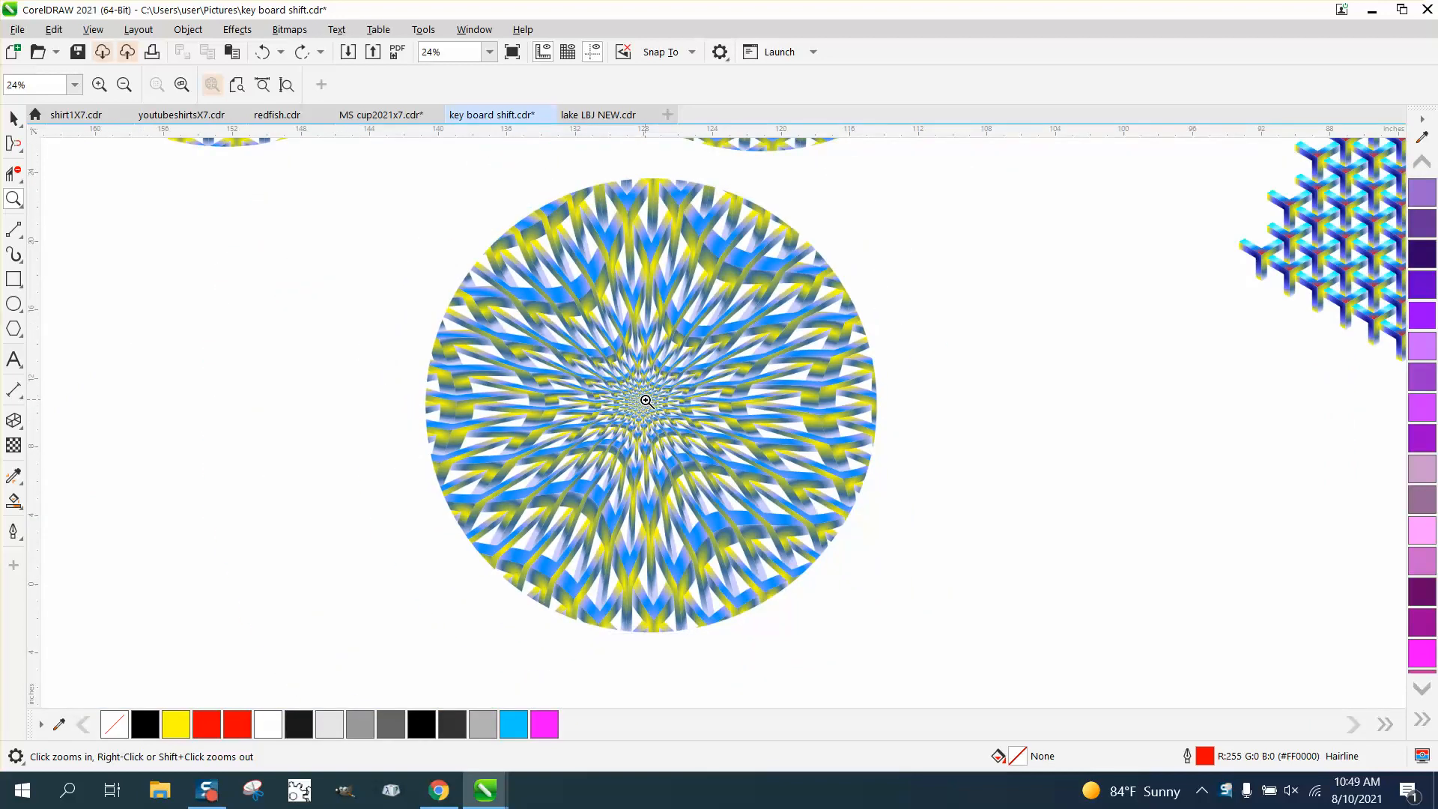
scroll(646, 400, "down", 4)
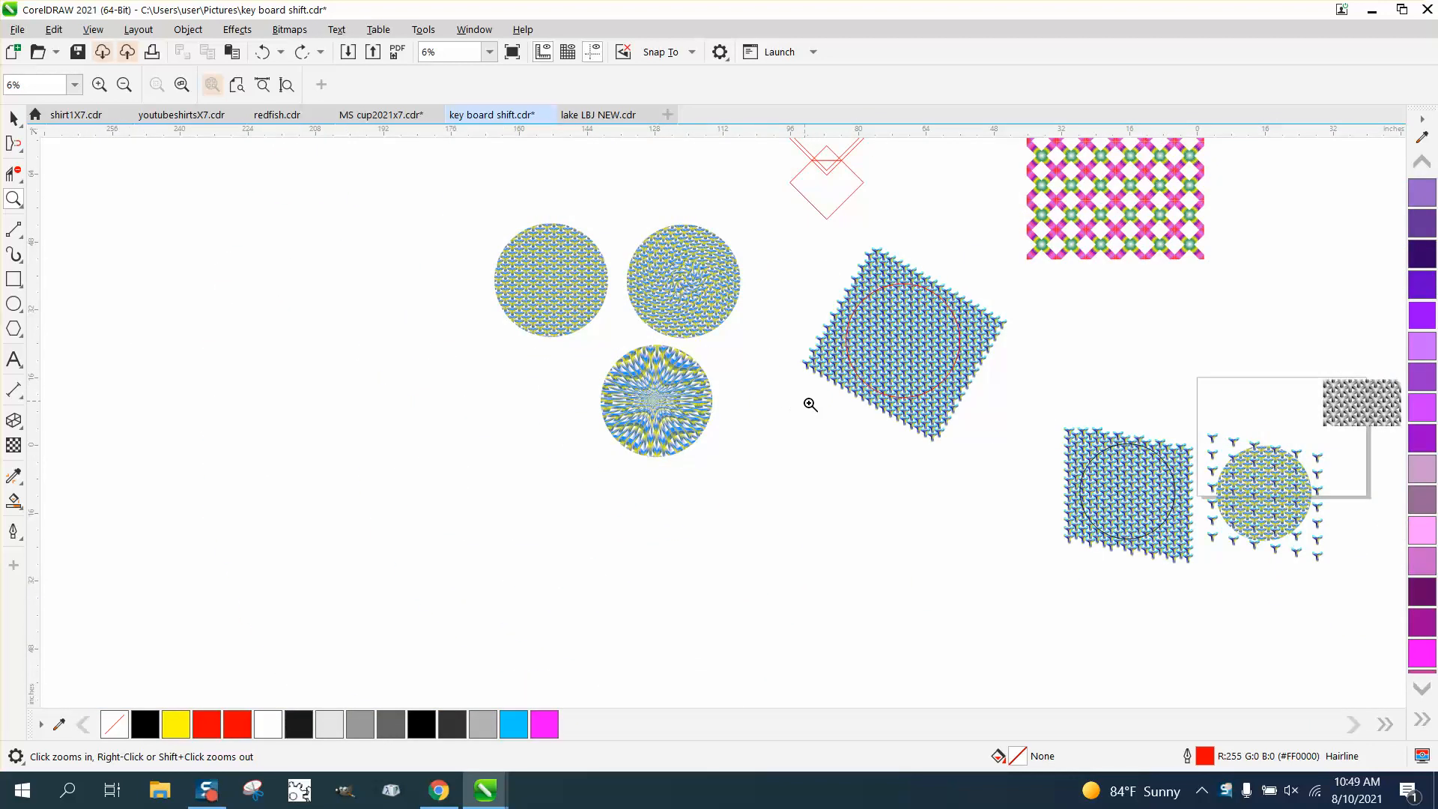
left_click_drag(979, 162, 1162, 310)
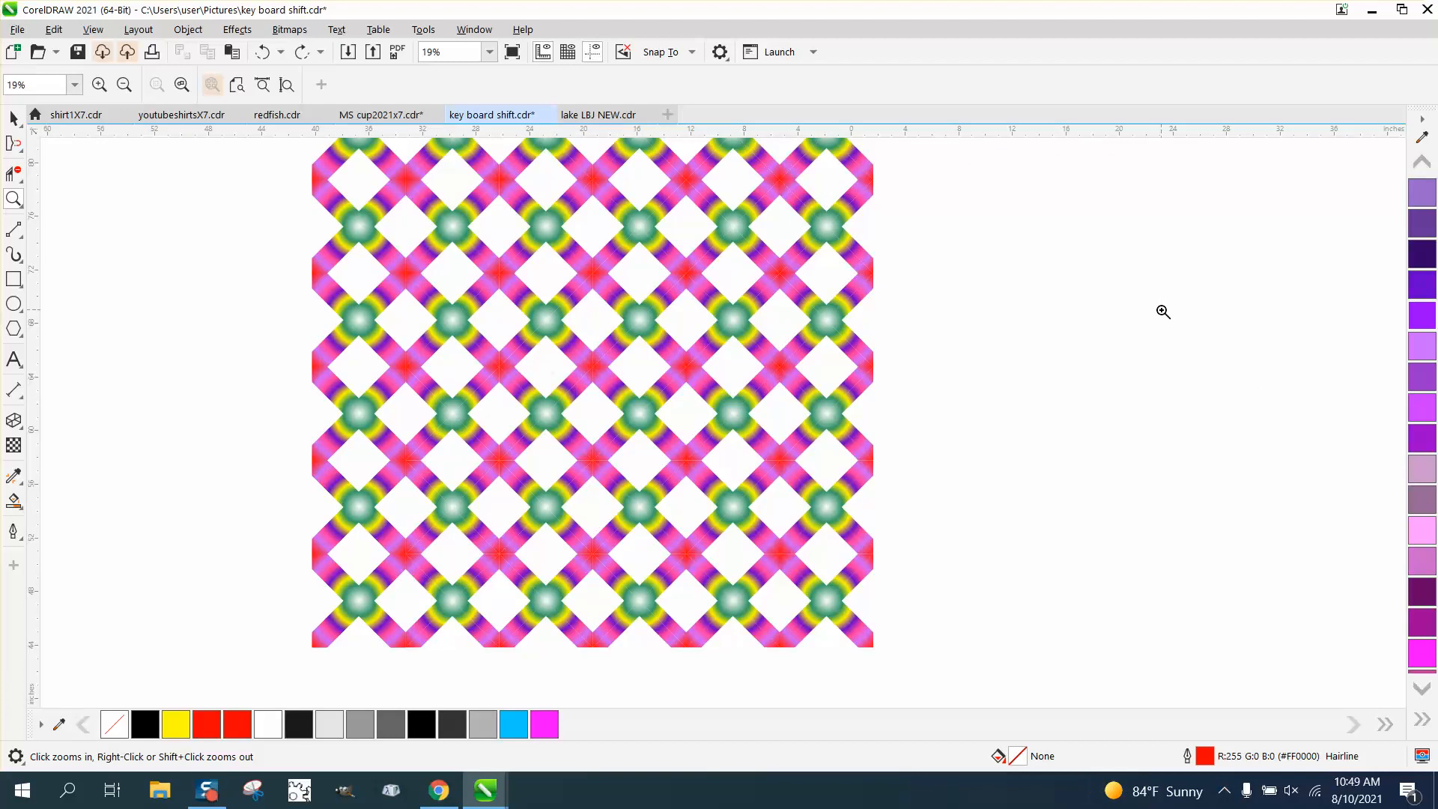
scroll(775, 431, "down", 2)
scroll(192, 274, "down", 1)
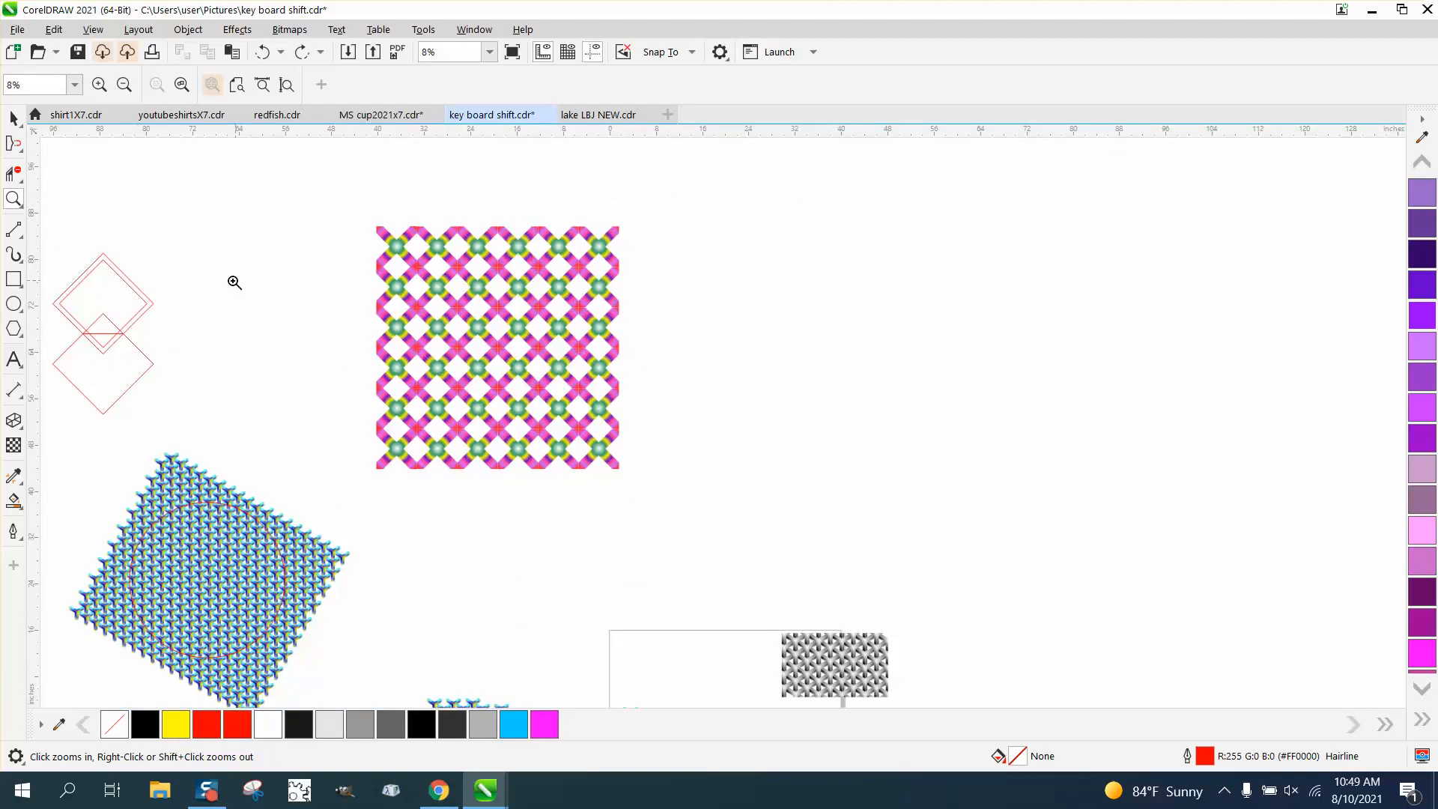
Step: Smart-fill the V-shaped band where the diamonds overlap with magenta and no outline, and move it to the empty space beside them
left_click_drag(215, 379, 216, 378)
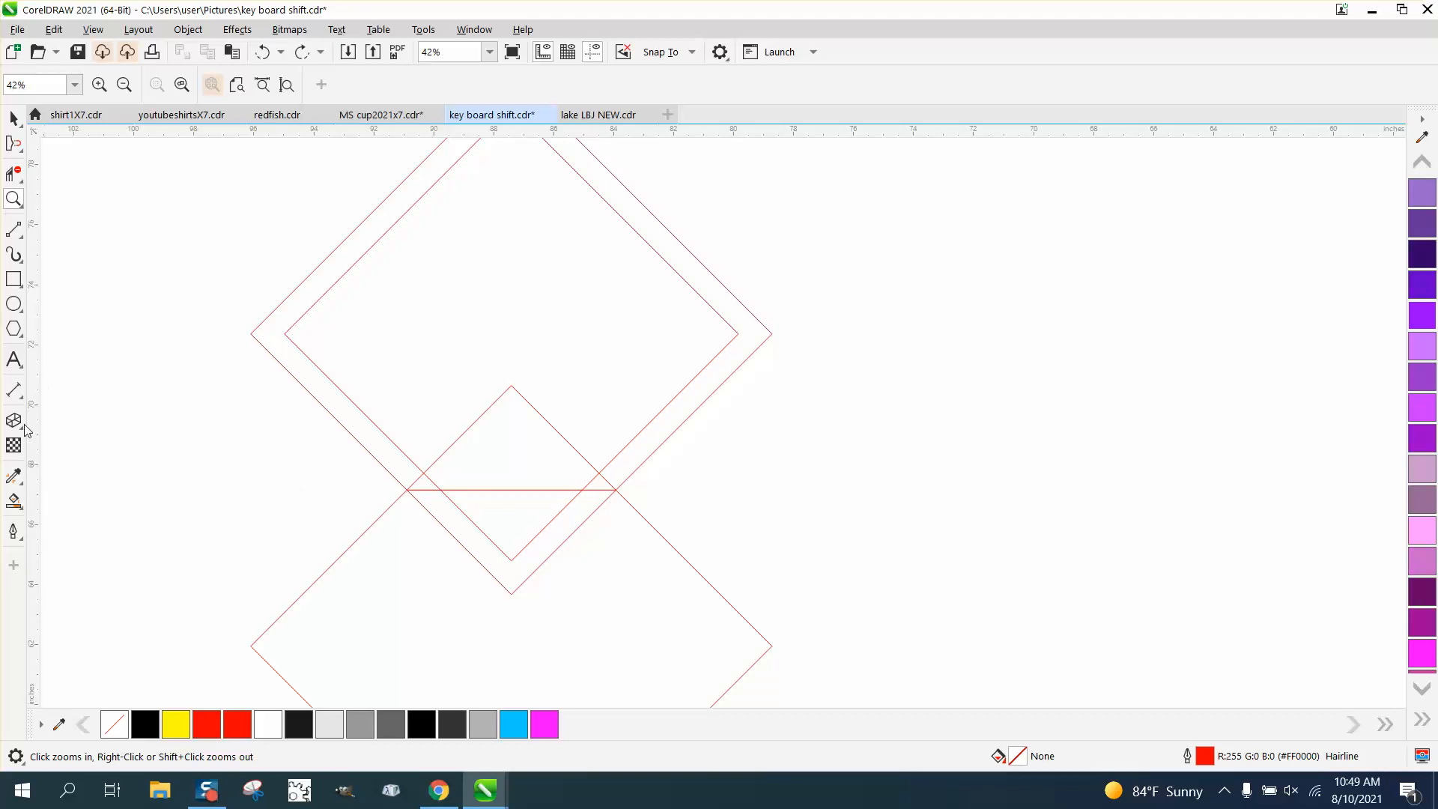
left_click(13, 500)
left_click(490, 548)
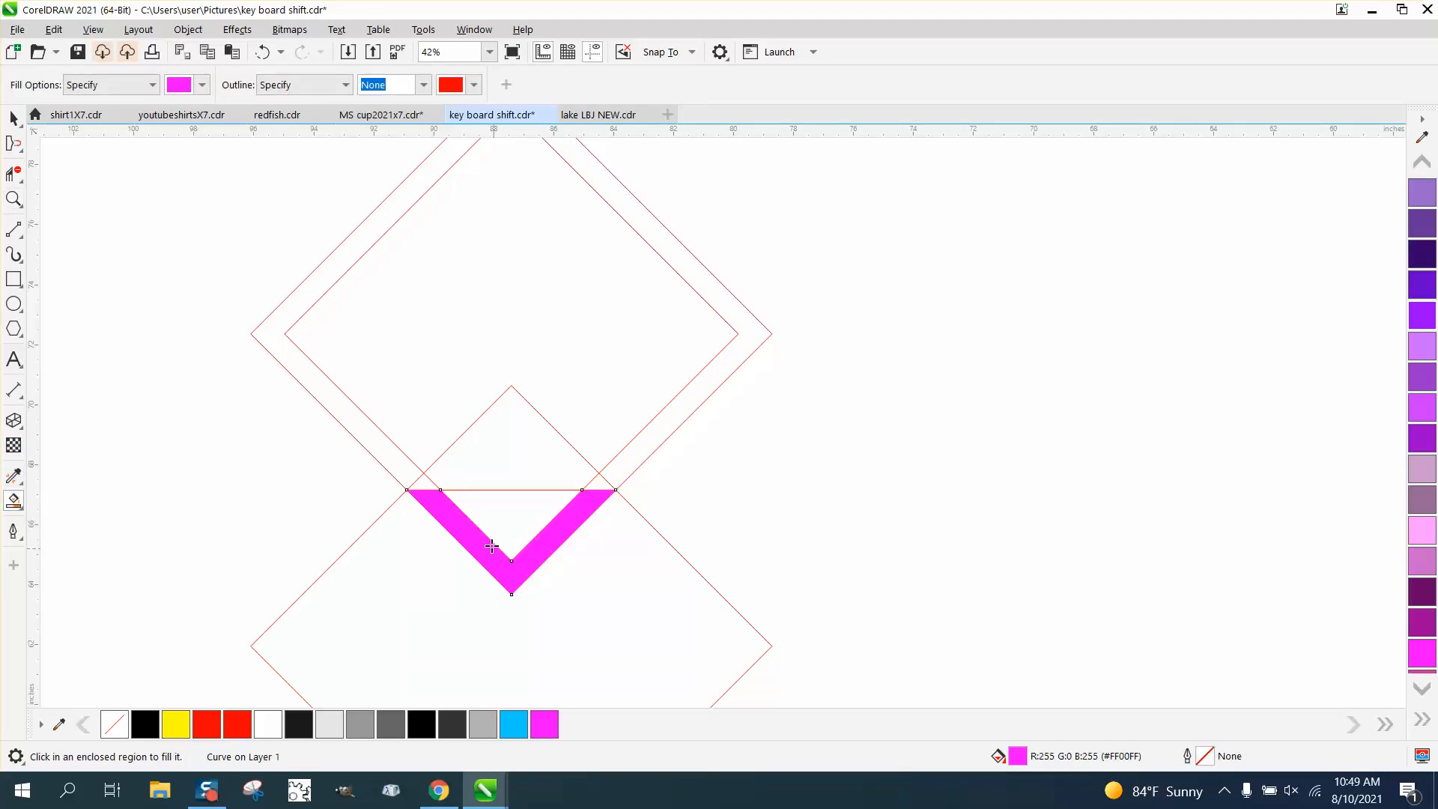
left_click(21, 122)
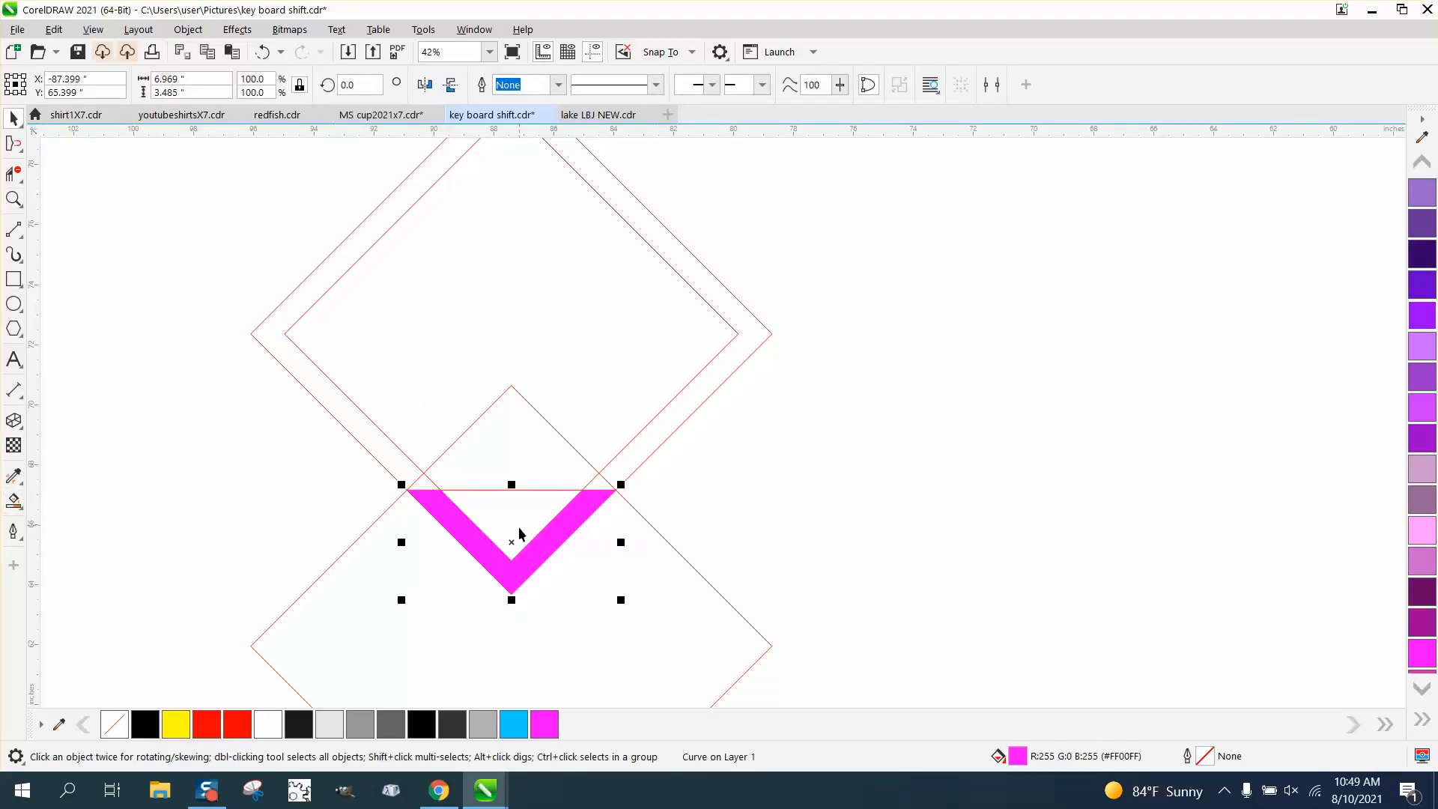
left_click_drag(512, 542, 1125, 308)
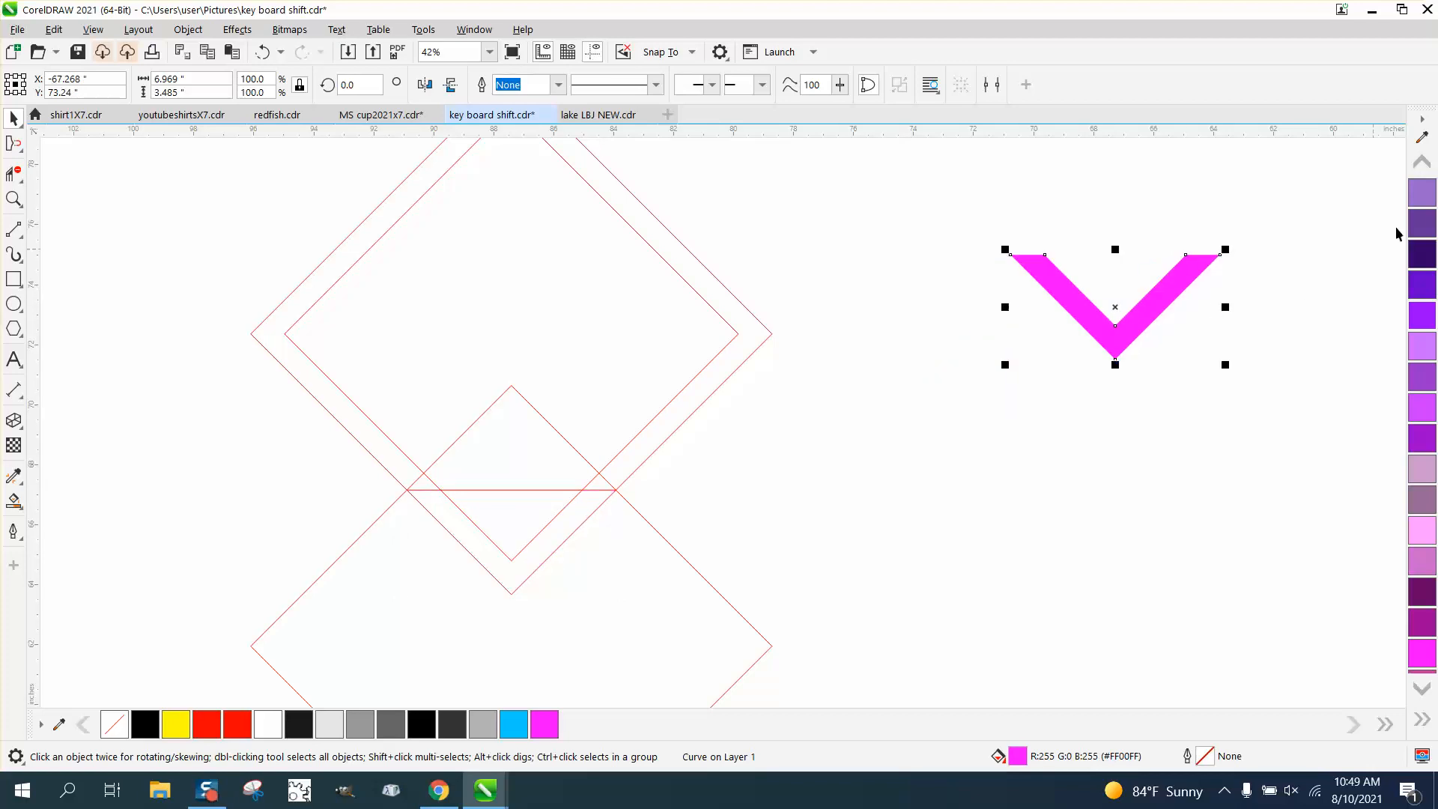
left_click(1422, 167)
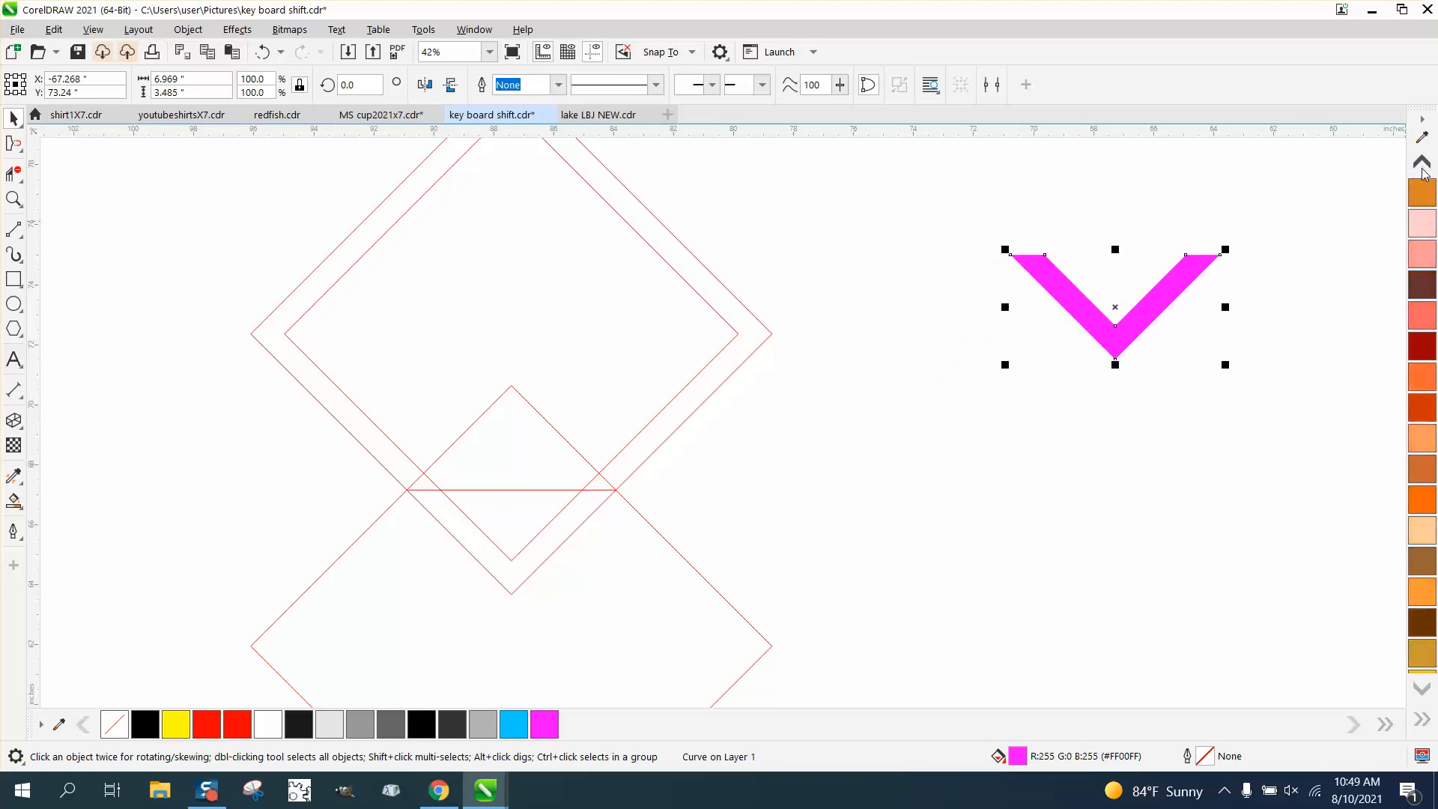
left_click(1115, 308)
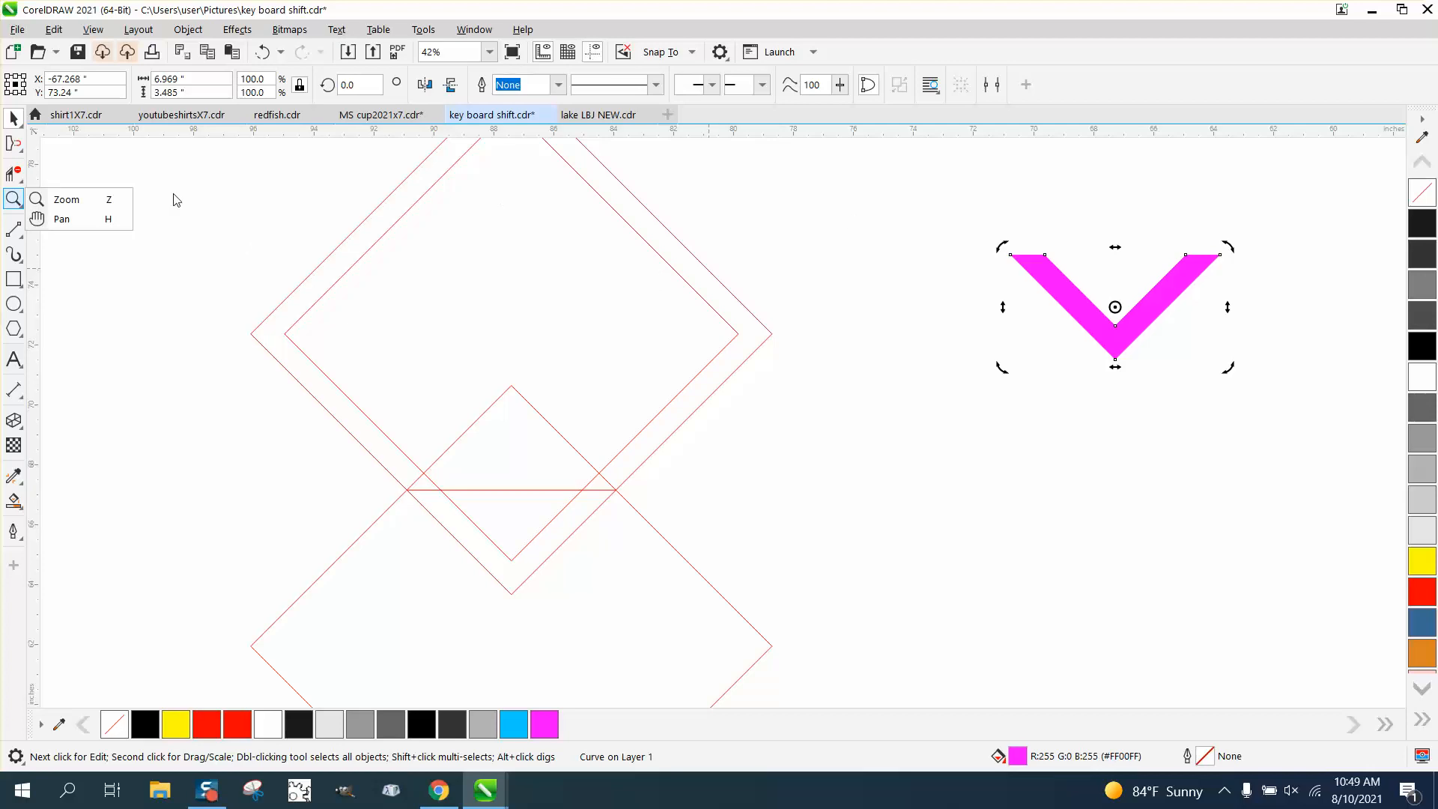
left_click(89, 201)
left_click_drag(1343, 418, 1351, 526)
left_click(13, 118)
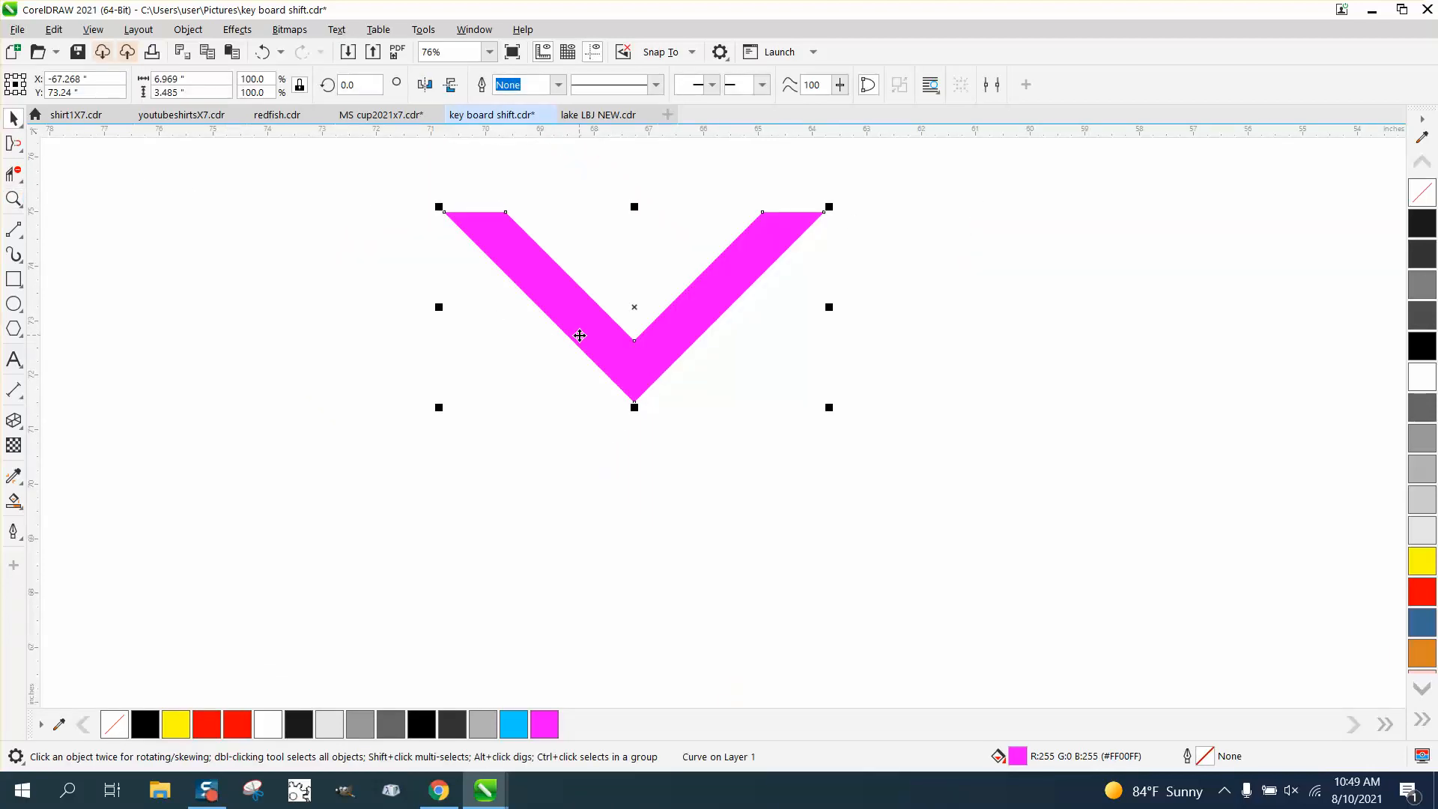
left_click_drag(605, 373, 691, 429)
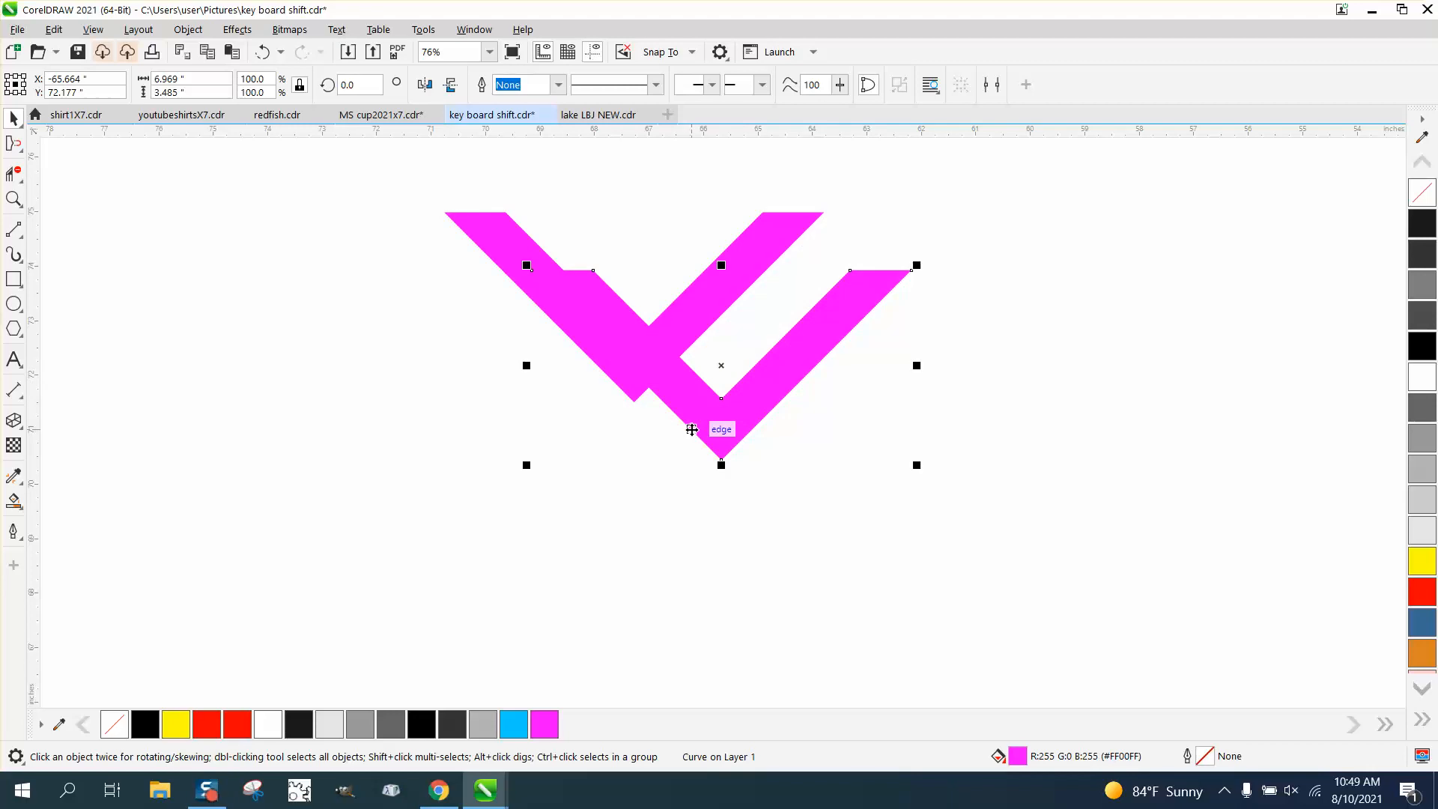
key("Escape")
left_click(670, 357)
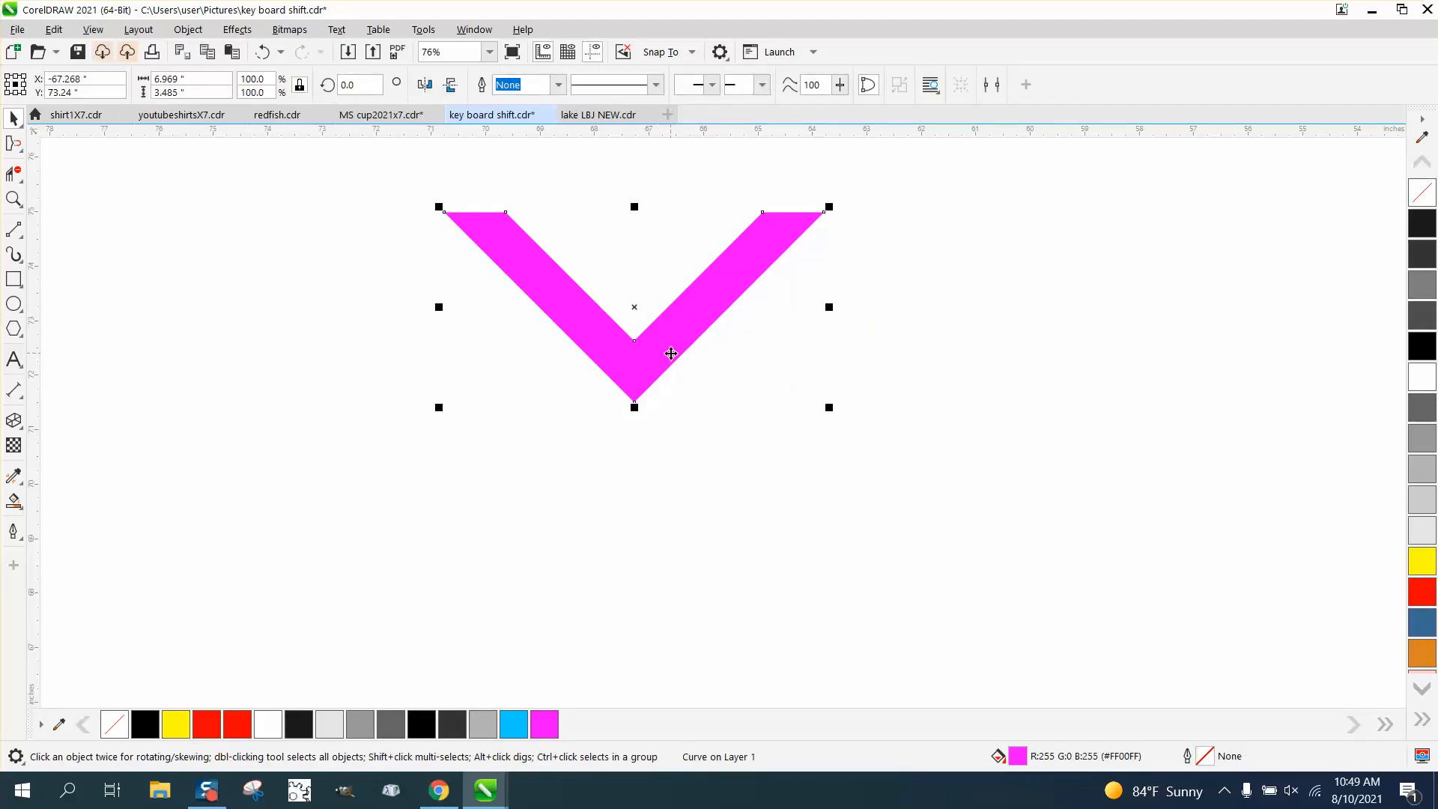
Step: Set the V's rotation centre at its lower tip and make three copies rotated in 90-degree increments to form an X
left_click(637, 307)
left_click_drag(637, 307, 634, 402)
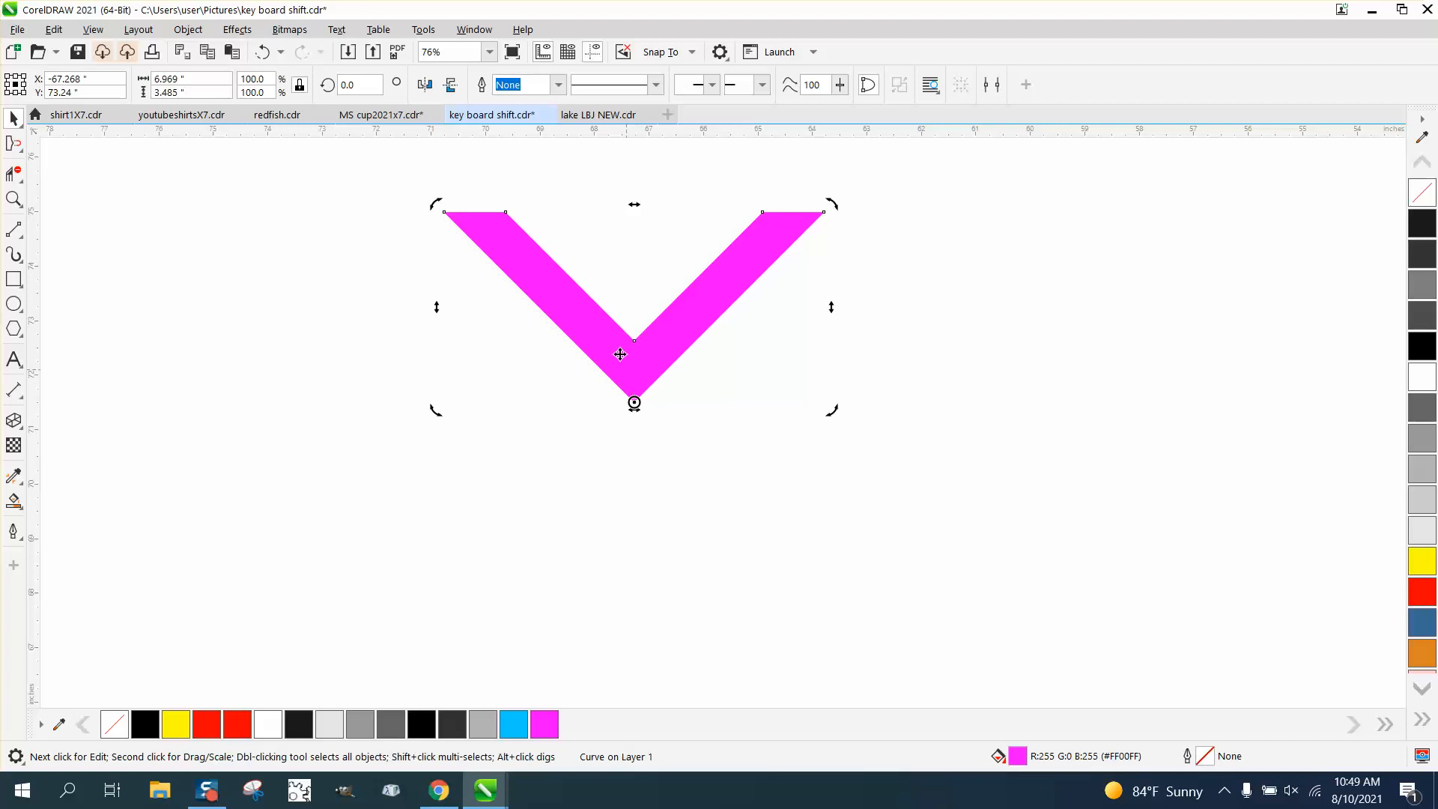
type("90")
key("Return")
key("ctrl+r")
key("ctrl+r")
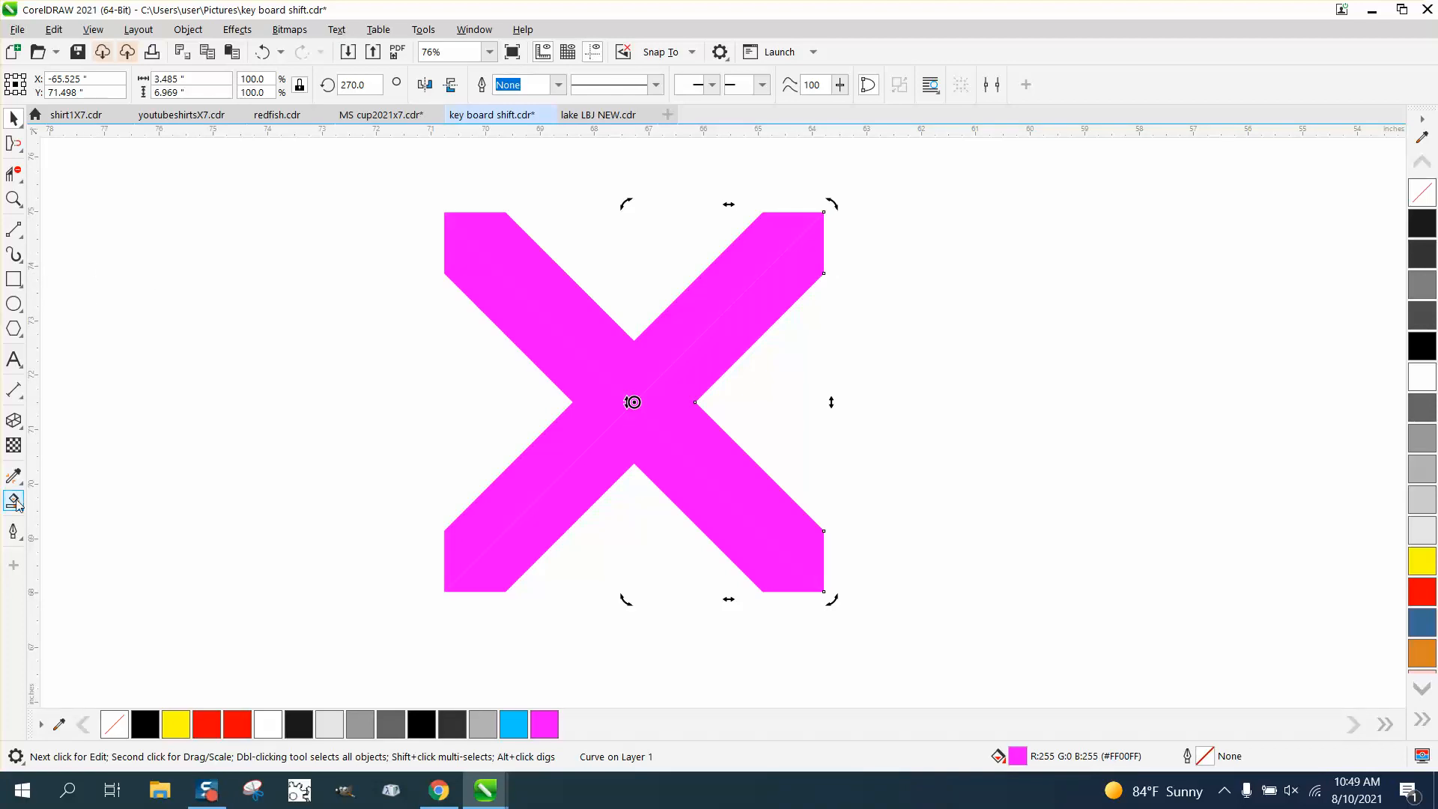
Step: Apply an elliptical fountain fill to the upper V of the X with the Interactive Fill tool
left_click(592, 244)
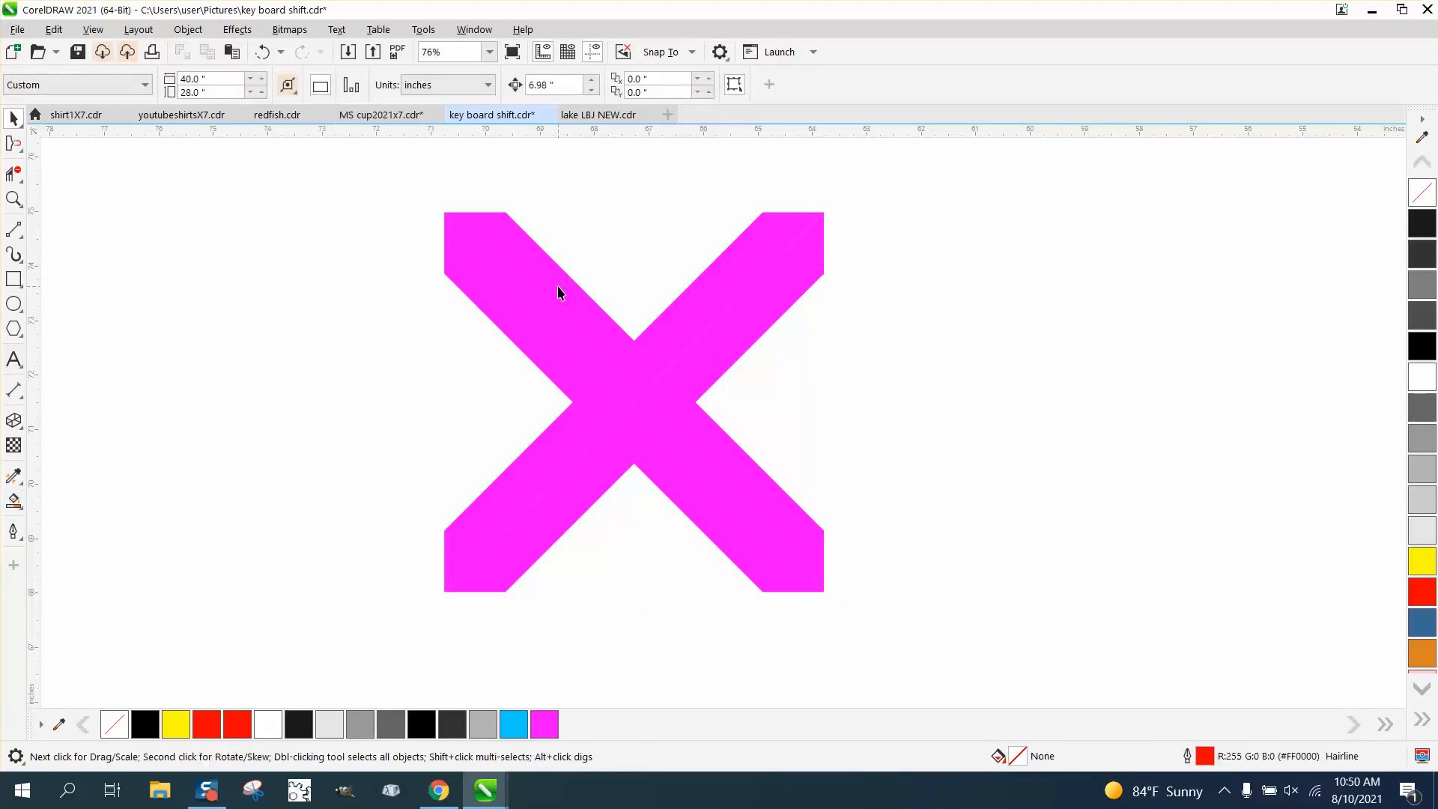
left_click(559, 288)
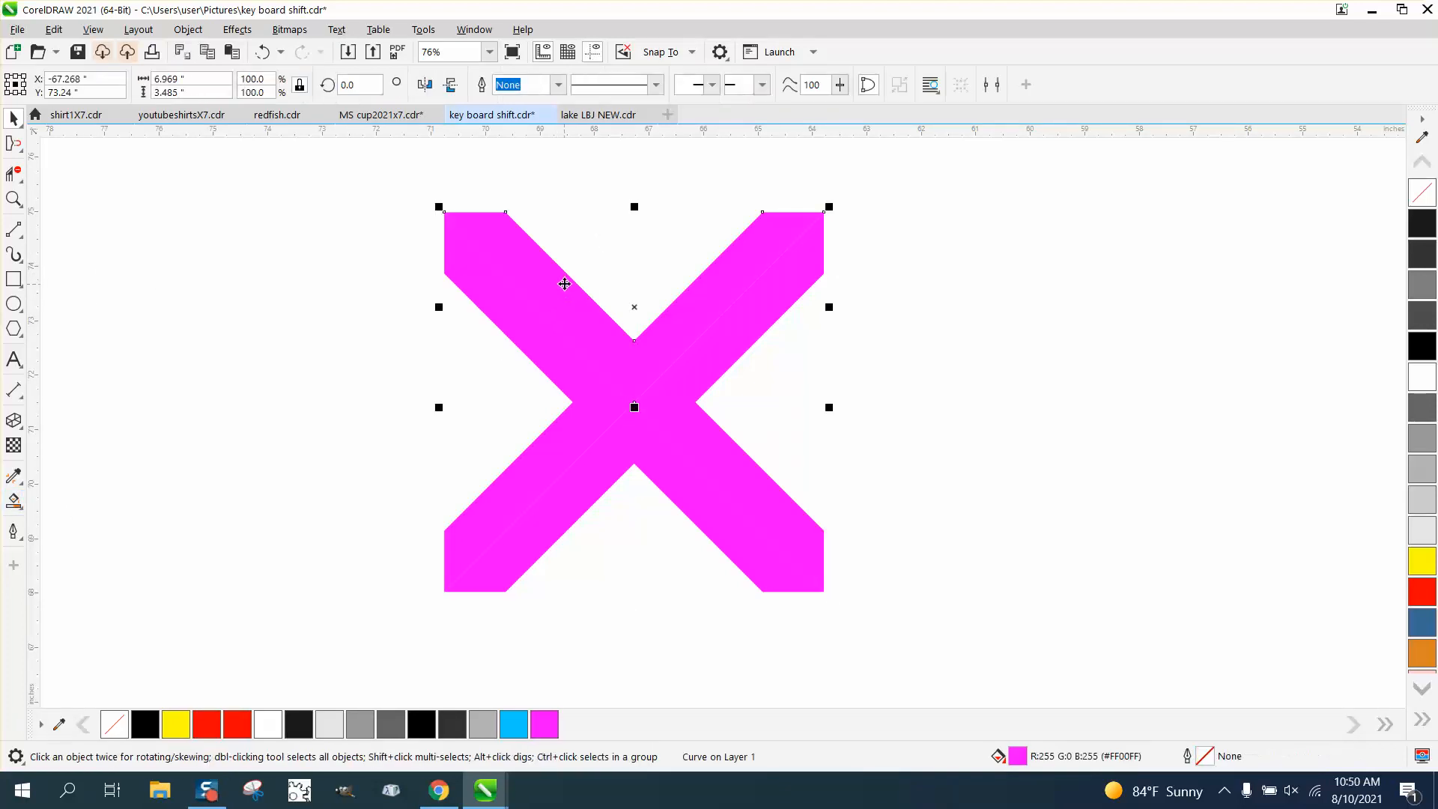
left_click(24, 512)
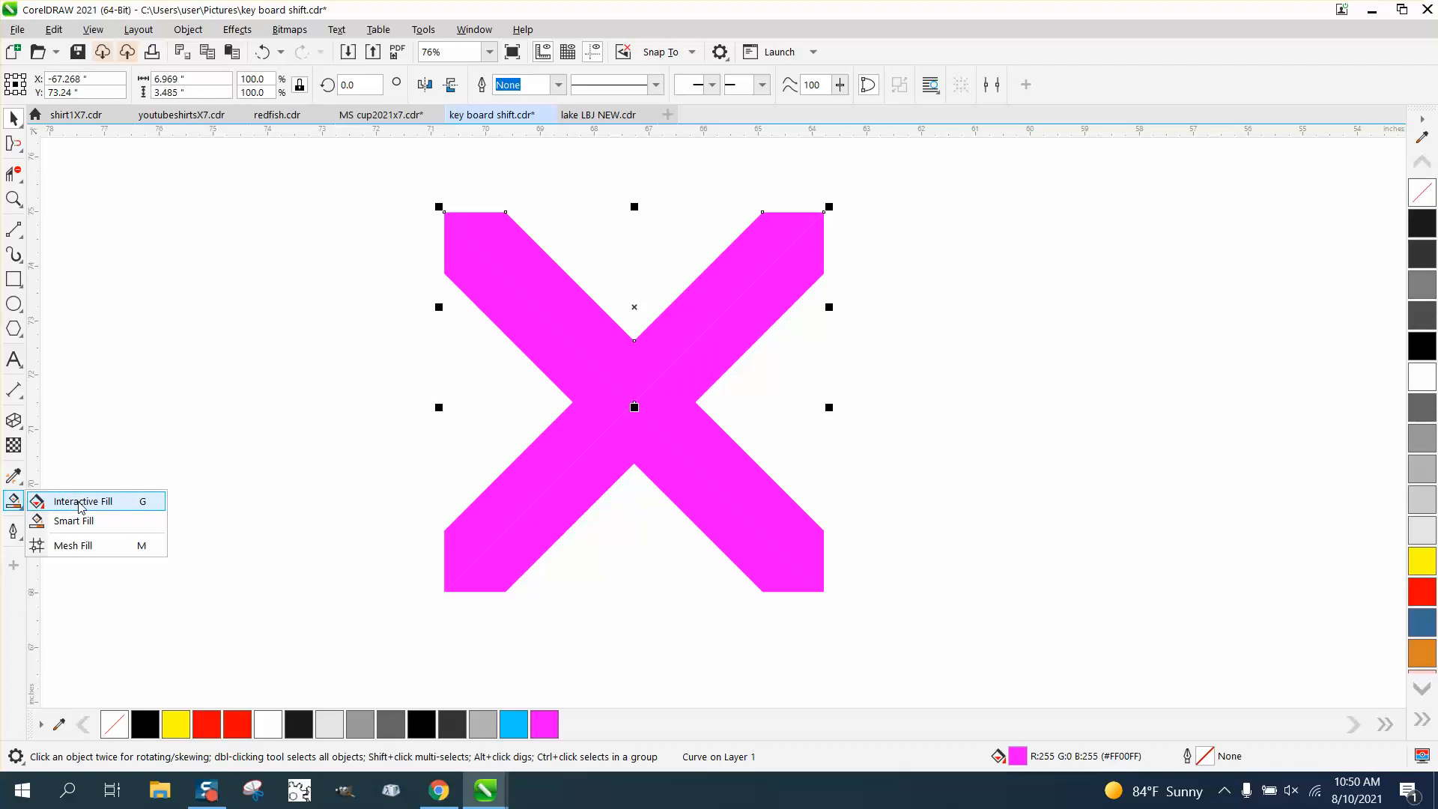
left_click(80, 502)
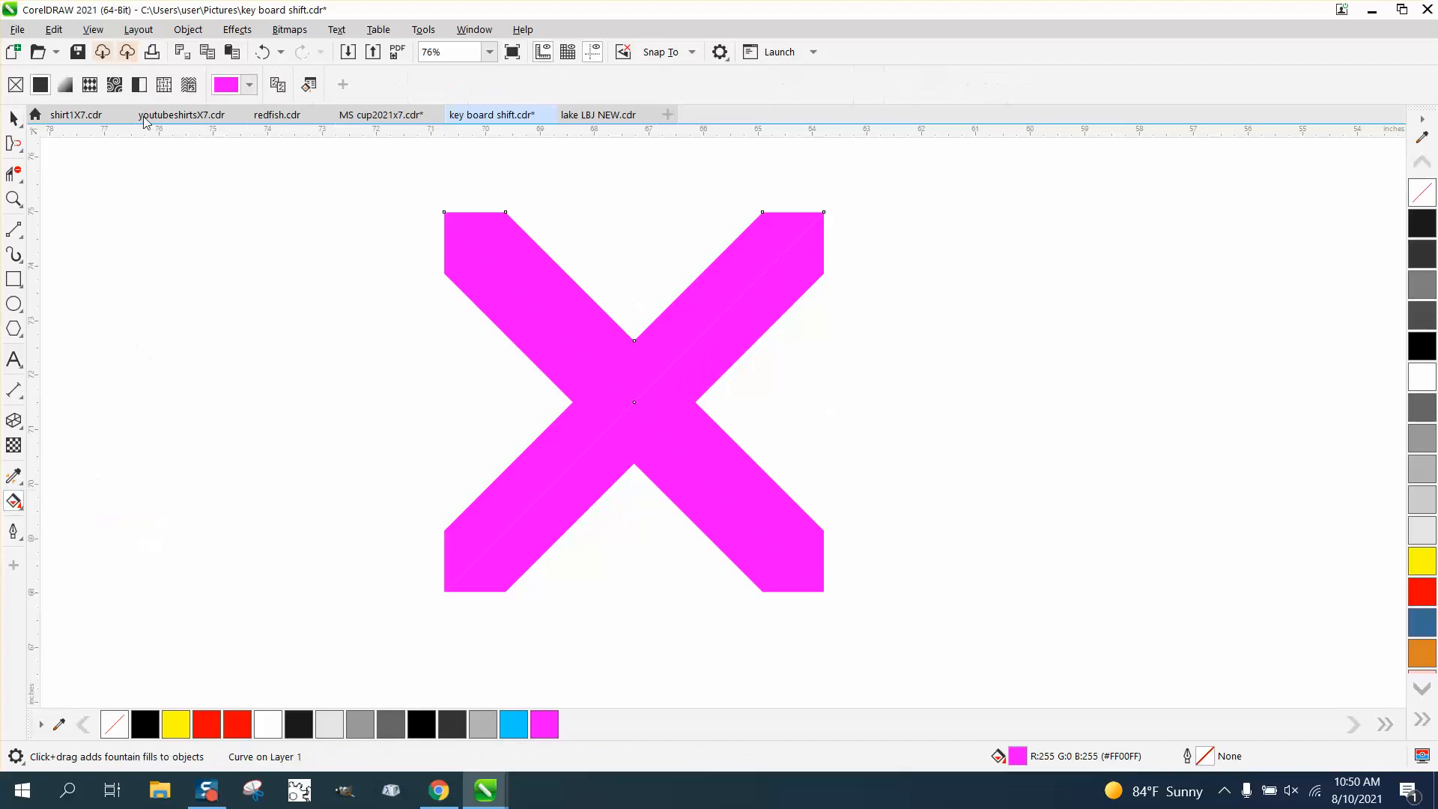
left_click(66, 86)
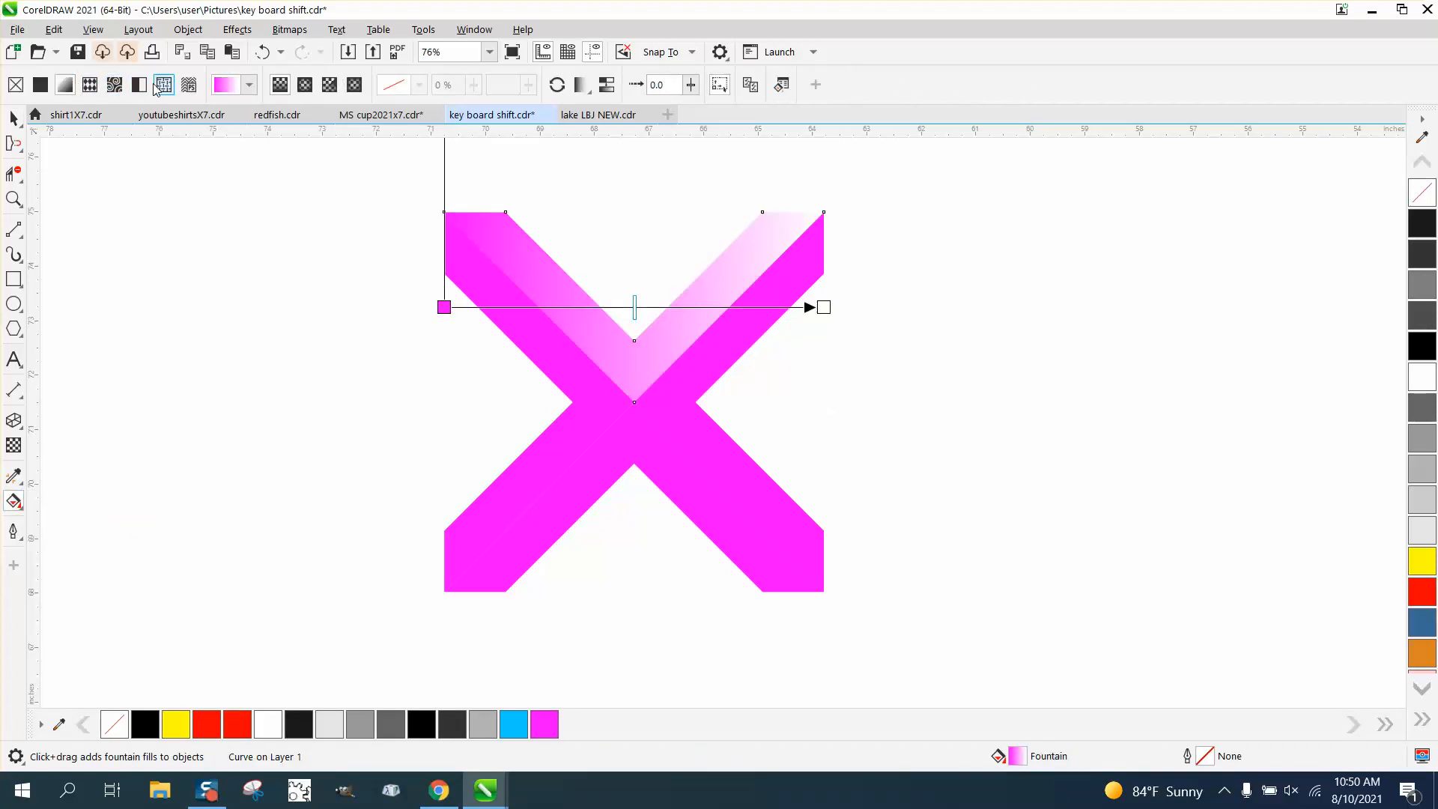
left_click(304, 86)
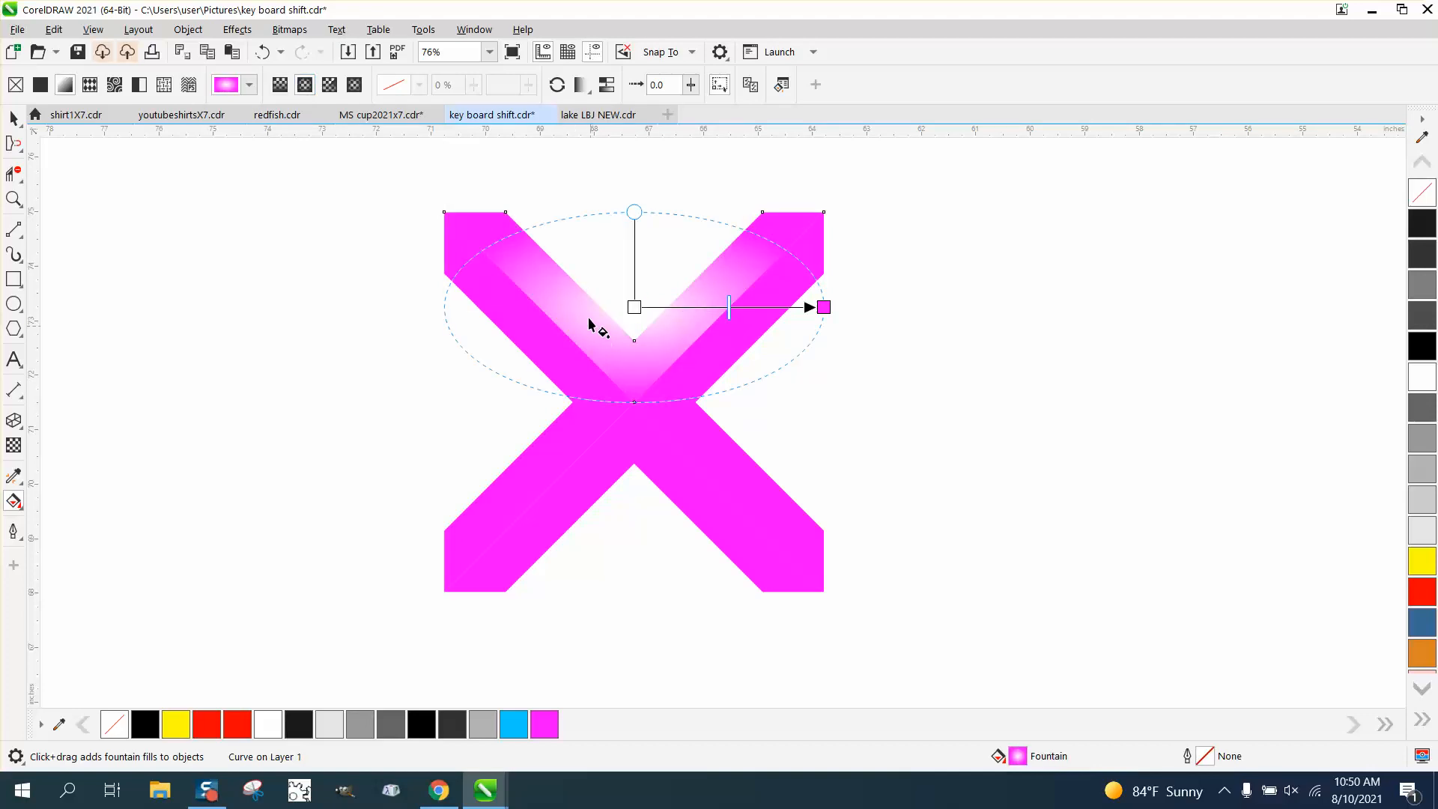
Step: Position the fountain fill's centre at the V's lower tip and its two outer handles at the V's outer upper corners
left_click_drag(634, 212, 444, 212)
left_click_drag(835, 315, 834, 219)
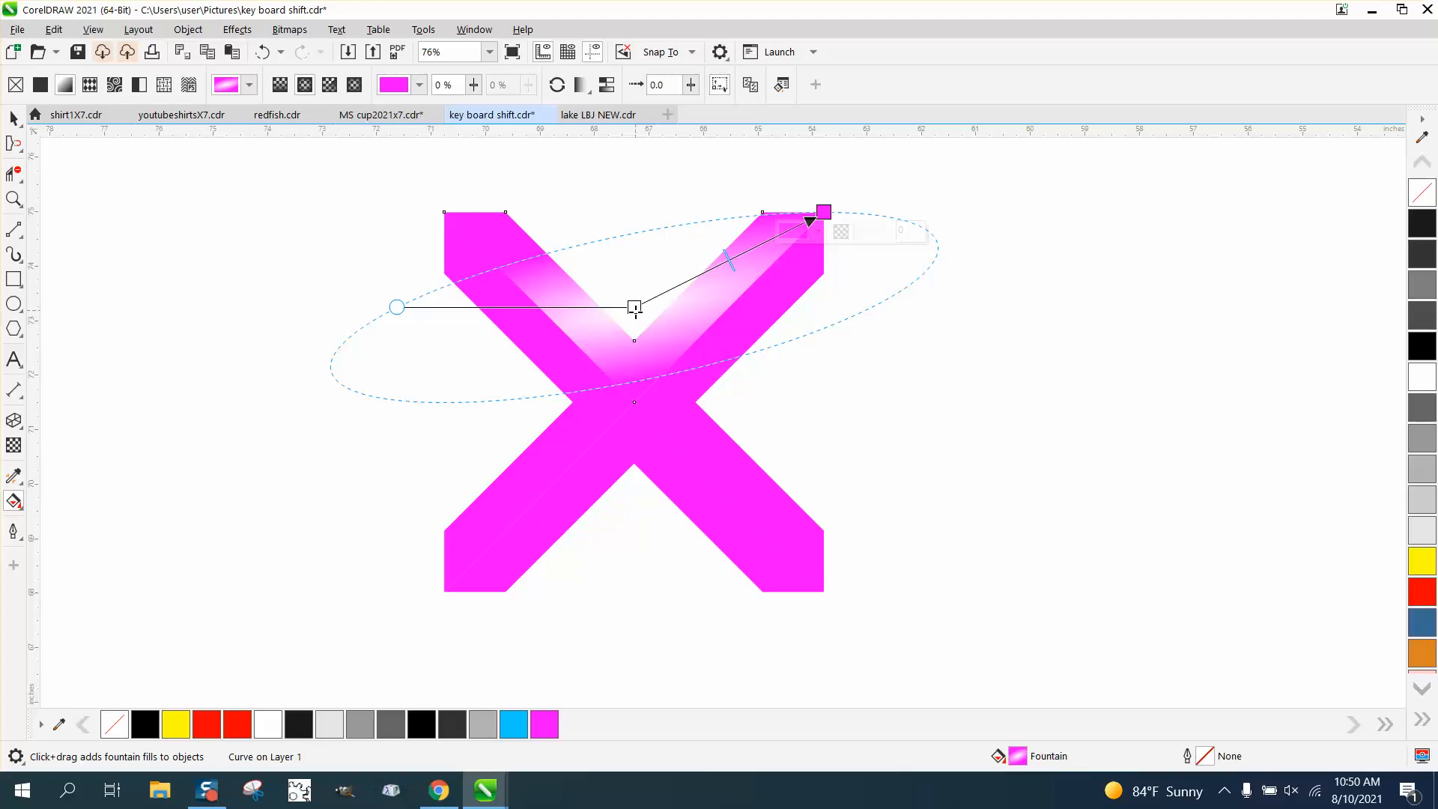
left_click_drag(635, 307, 635, 340)
left_click_drag(380, 376, 444, 213)
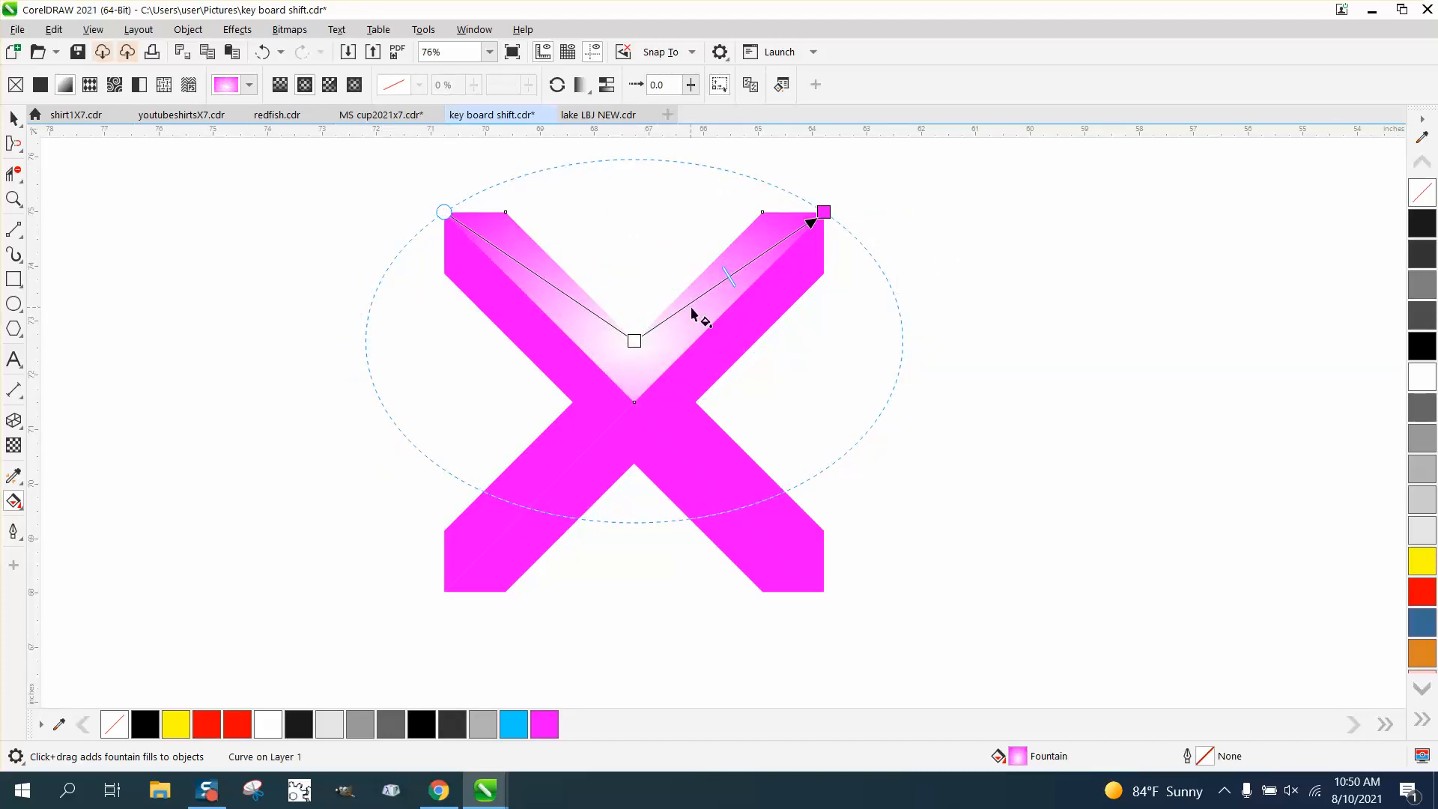
left_click_drag(635, 340, 634, 402)
left_click_drag(389, 292, 444, 212)
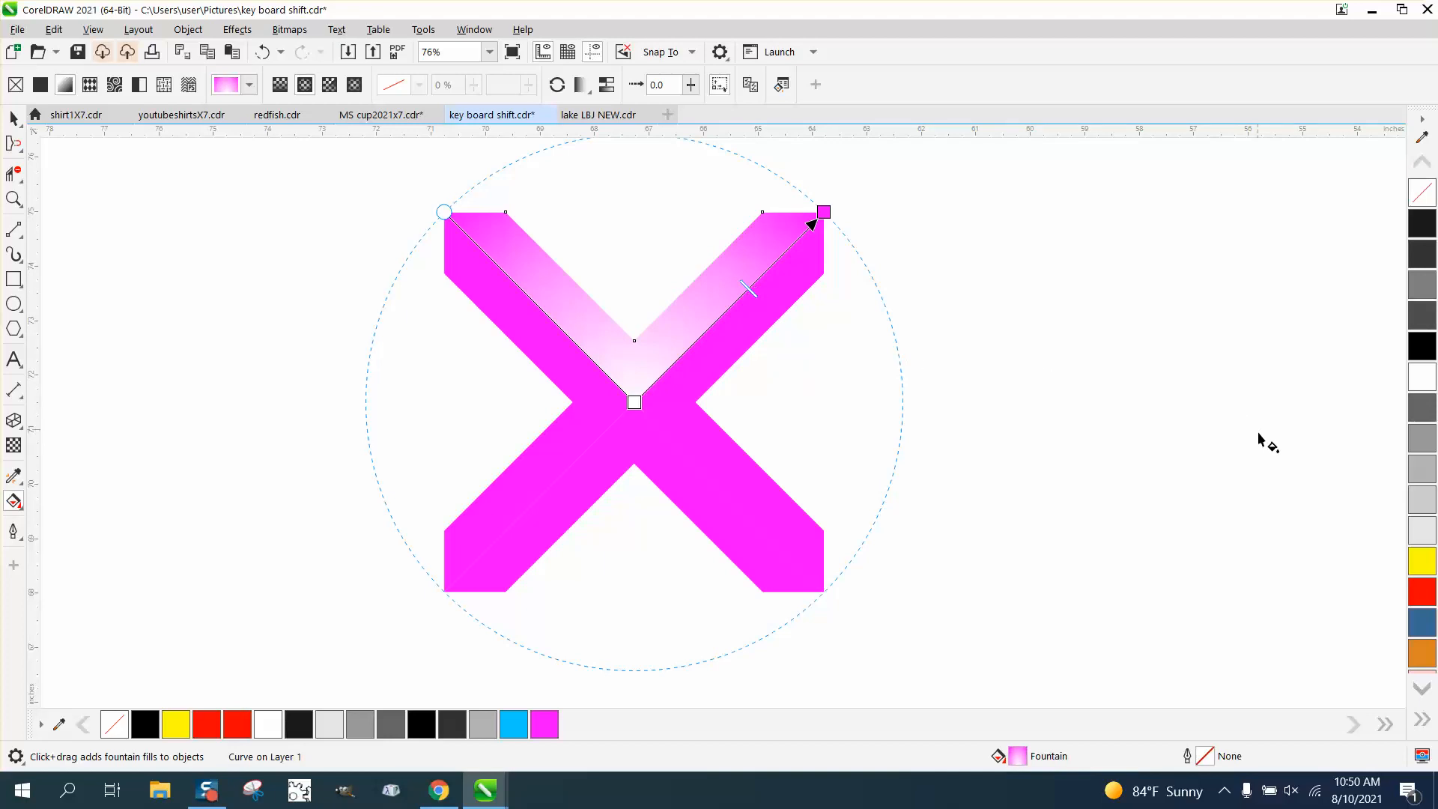
Step: Add yellow, red and steel-blue colour nodes to the upper V's fountain fill, in that order outward from its white centre
left_click_drag(1418, 560, 660, 376)
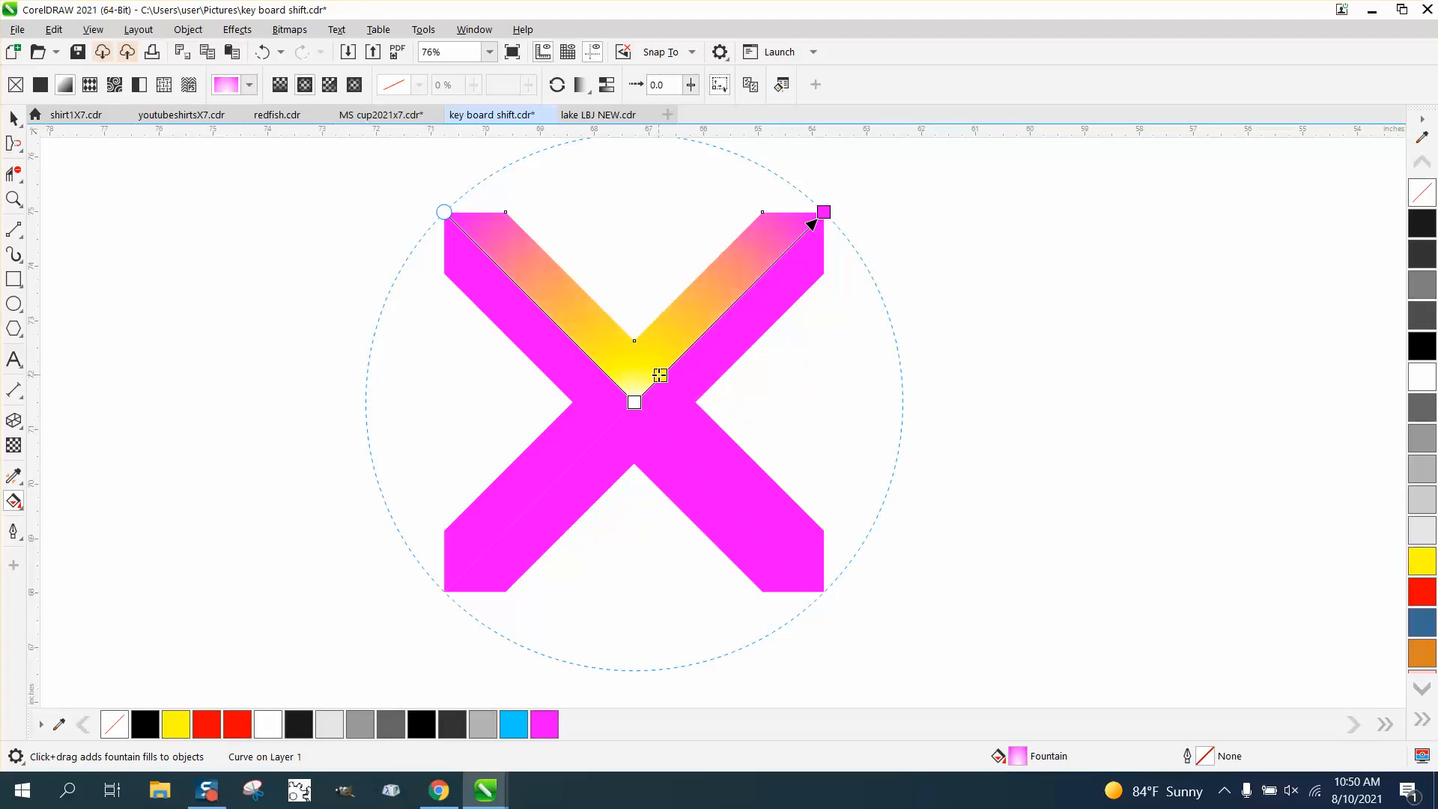
left_click_drag(1419, 593, 685, 352)
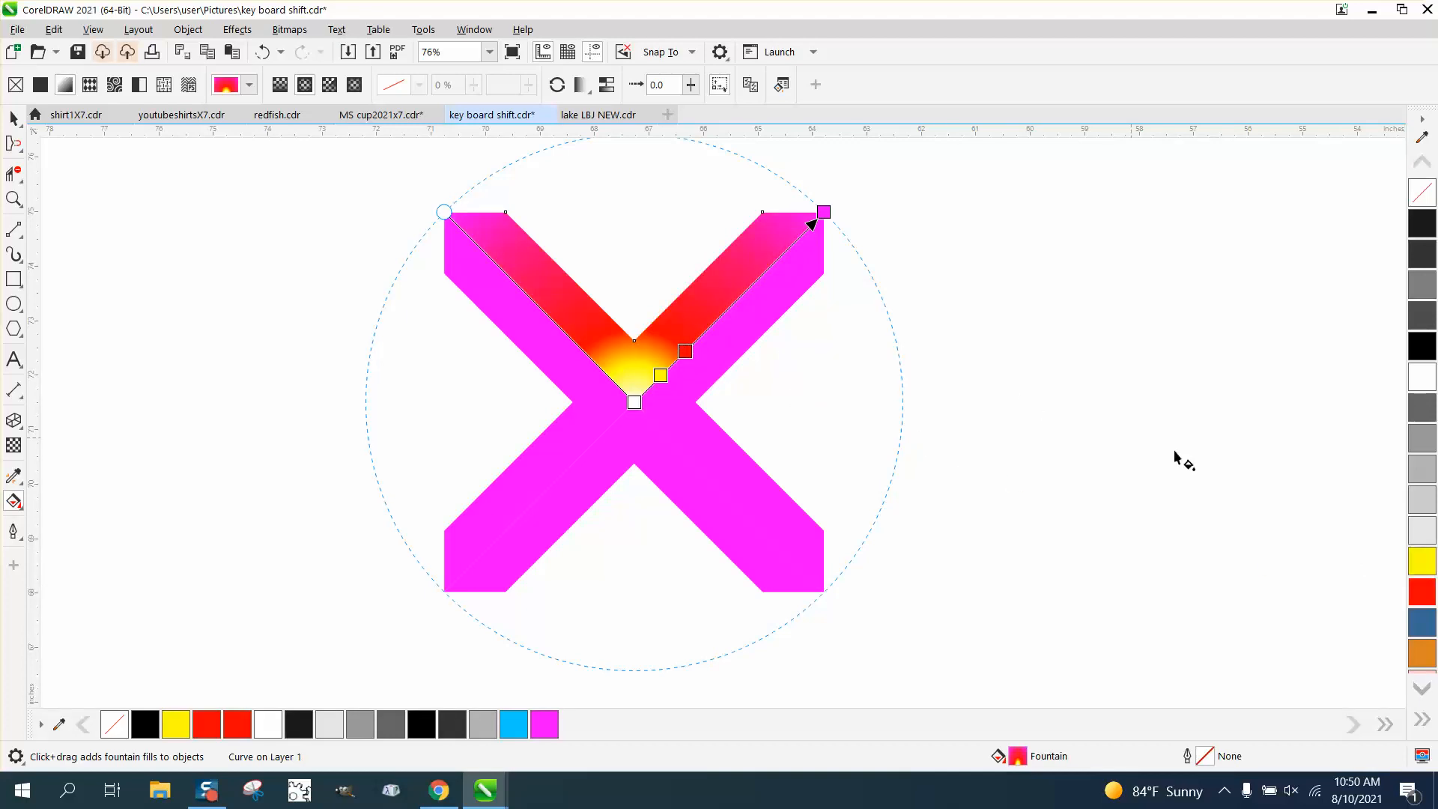
left_click_drag(1423, 622, 718, 318)
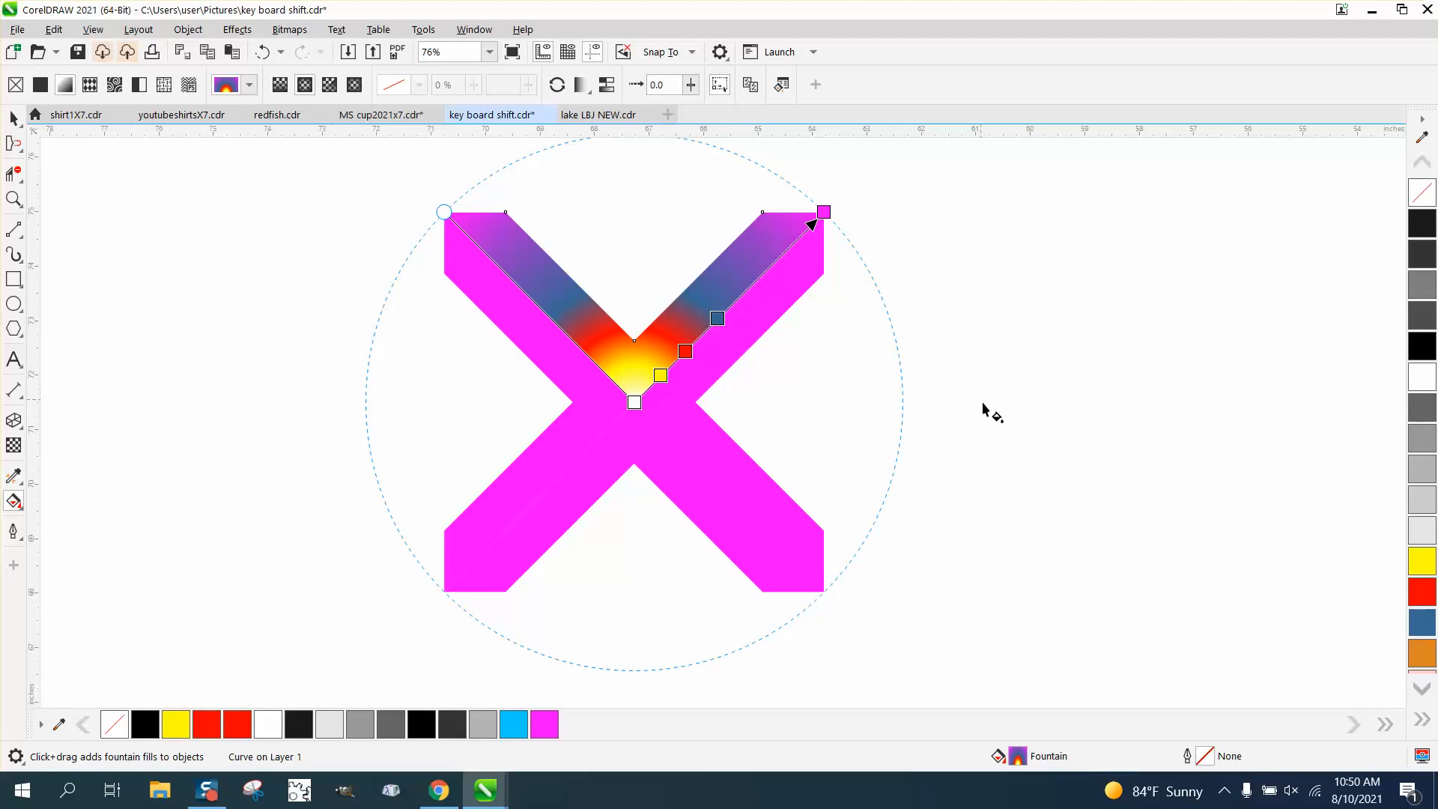
Step: Add a light yellow colour node to the fountain fill between the steel-blue node and the magenta end
left_click(1421, 687)
left_click(1421, 687)
left_click(1423, 689)
left_click(1423, 689)
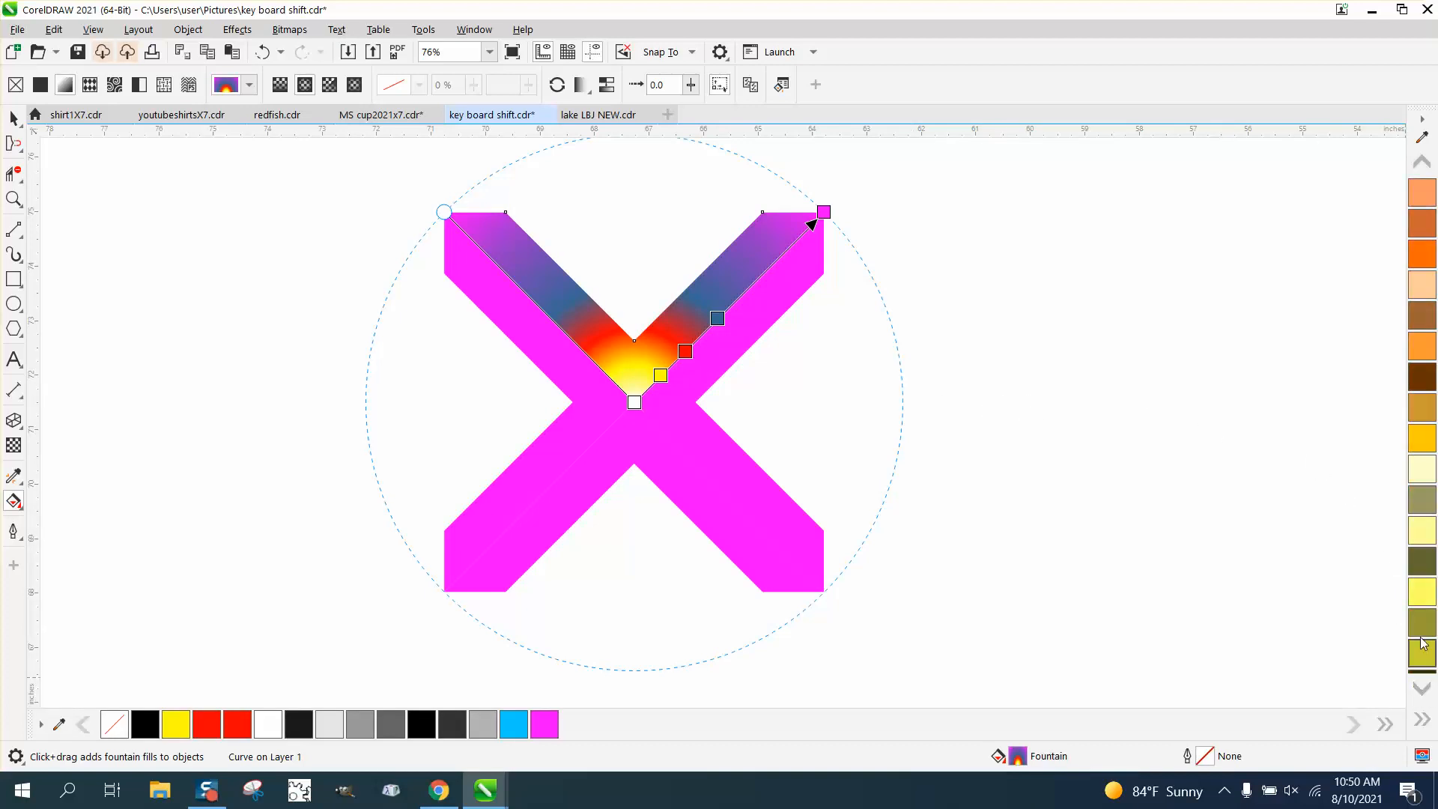
left_click_drag(1422, 593, 755, 280)
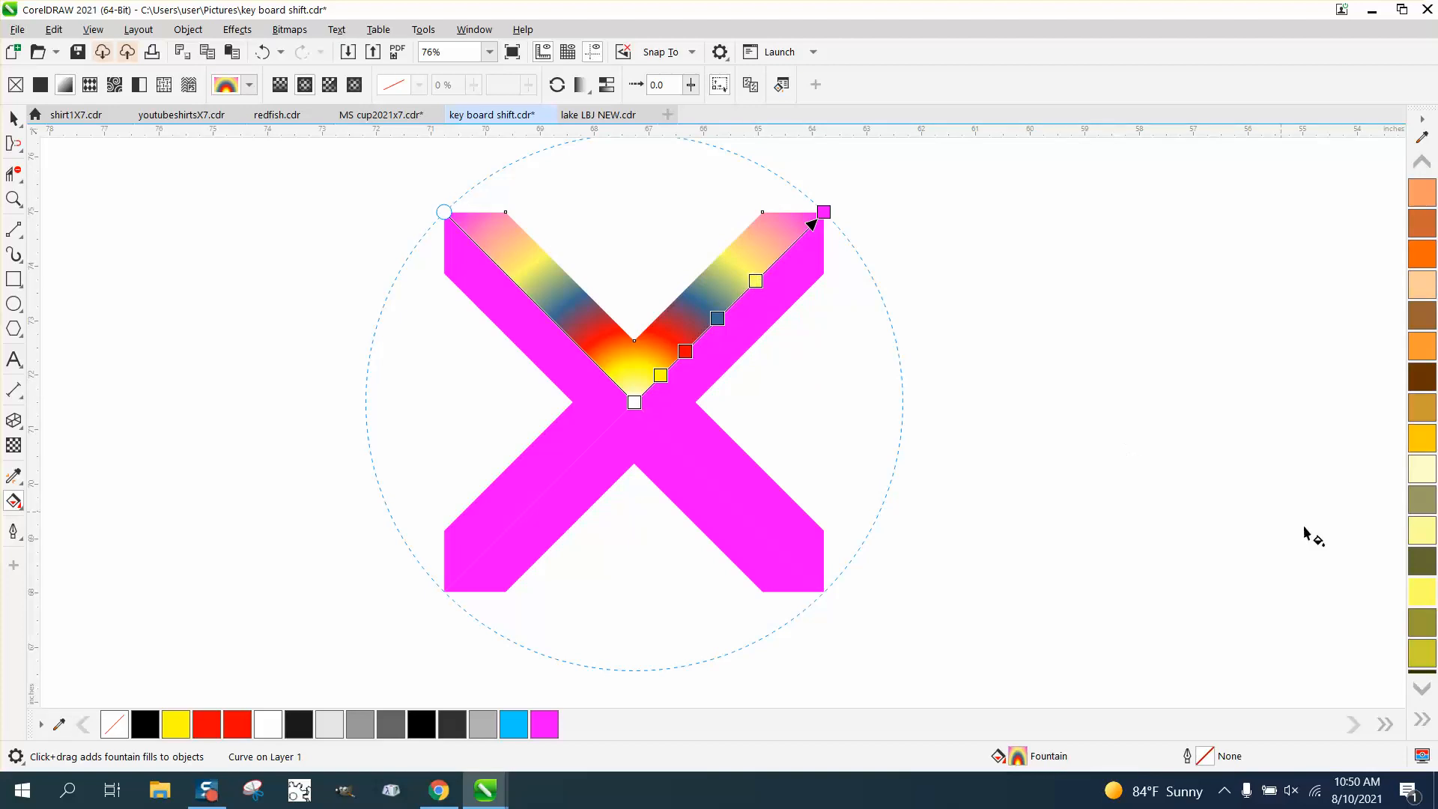
Step: Add a cyan colour node to the fountain fill between the light yellow node and the magenta end
left_click(1422, 689)
left_click(1421, 689)
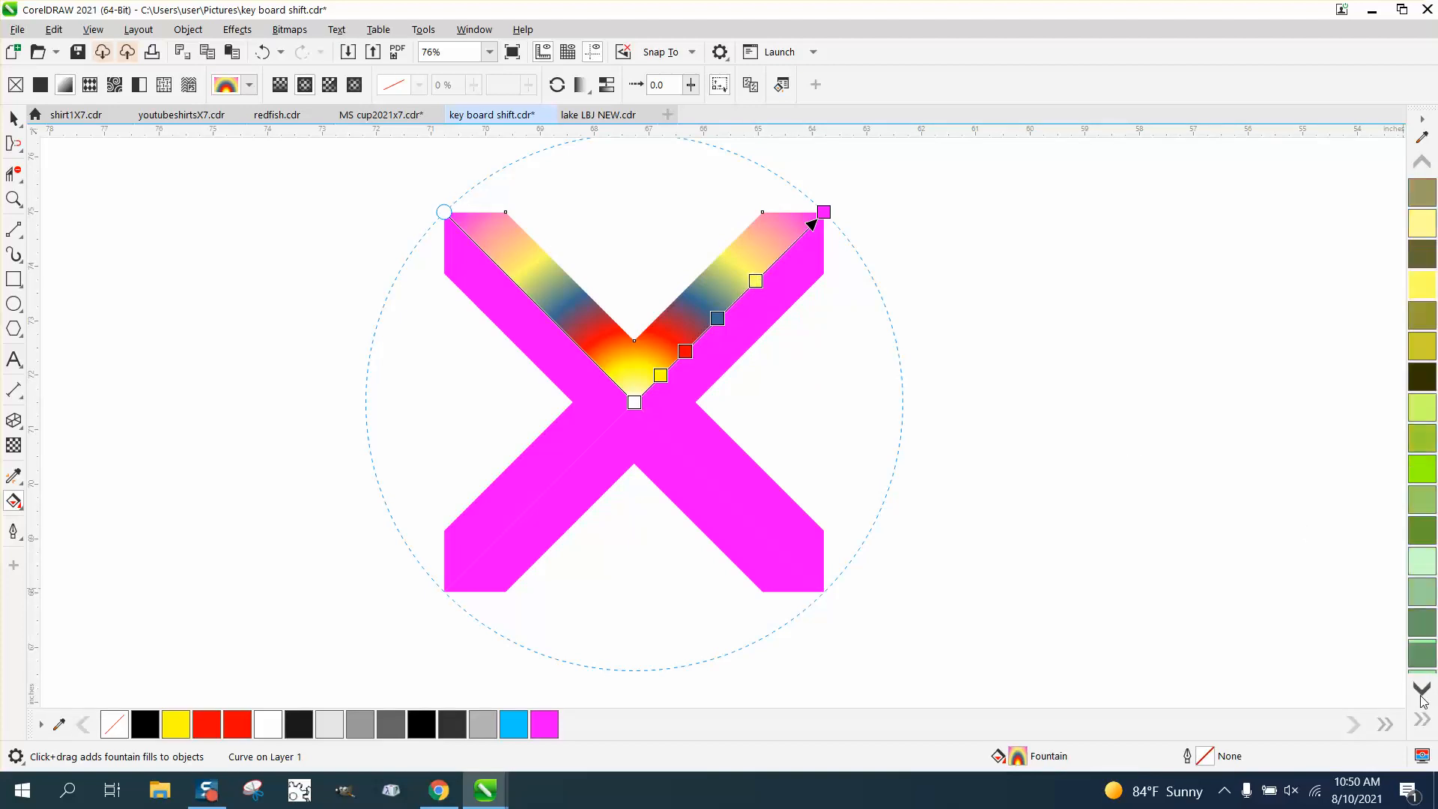
left_click(1422, 689)
left_click(1421, 689)
left_click(1421, 689)
left_click(1422, 689)
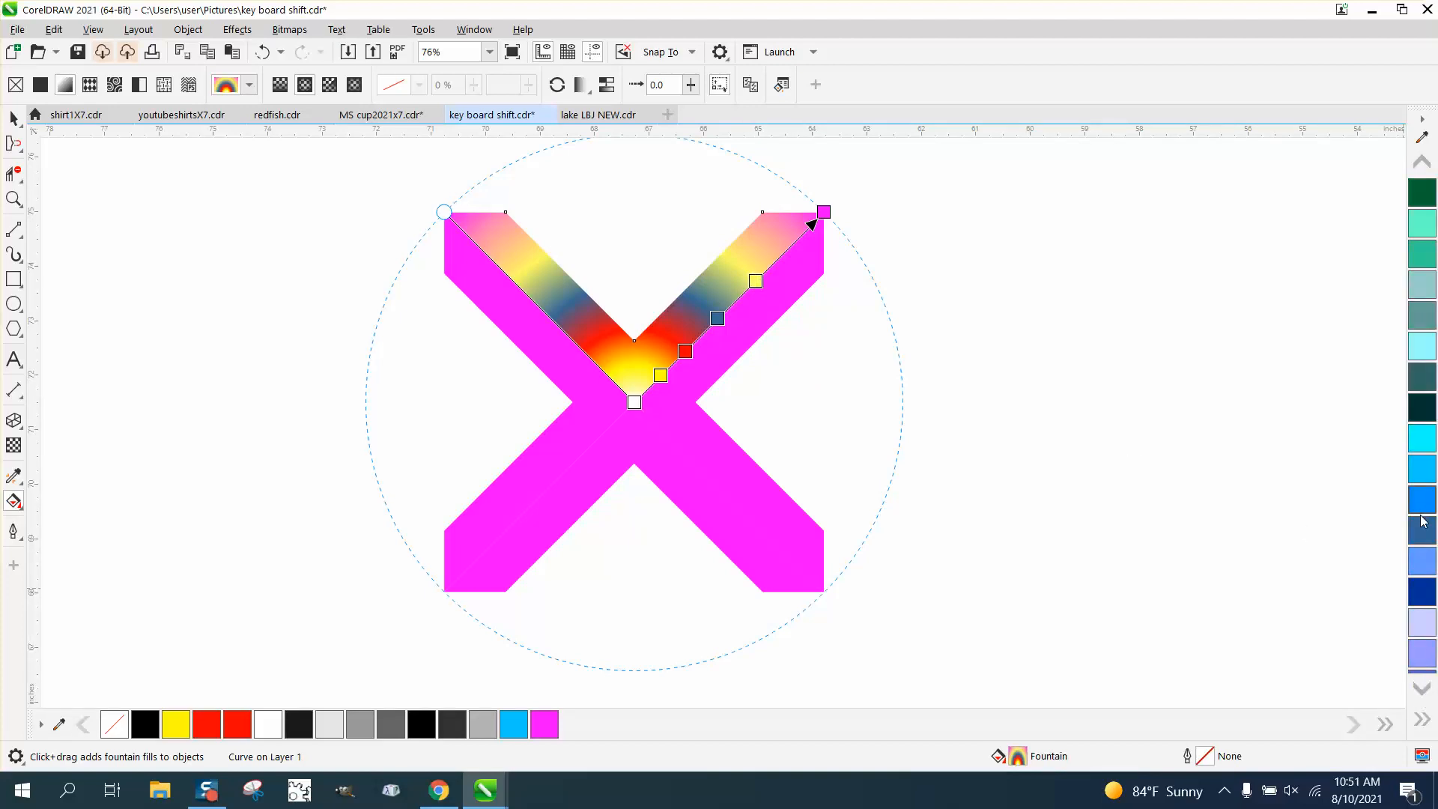
left_click_drag(1422, 442, 793, 247)
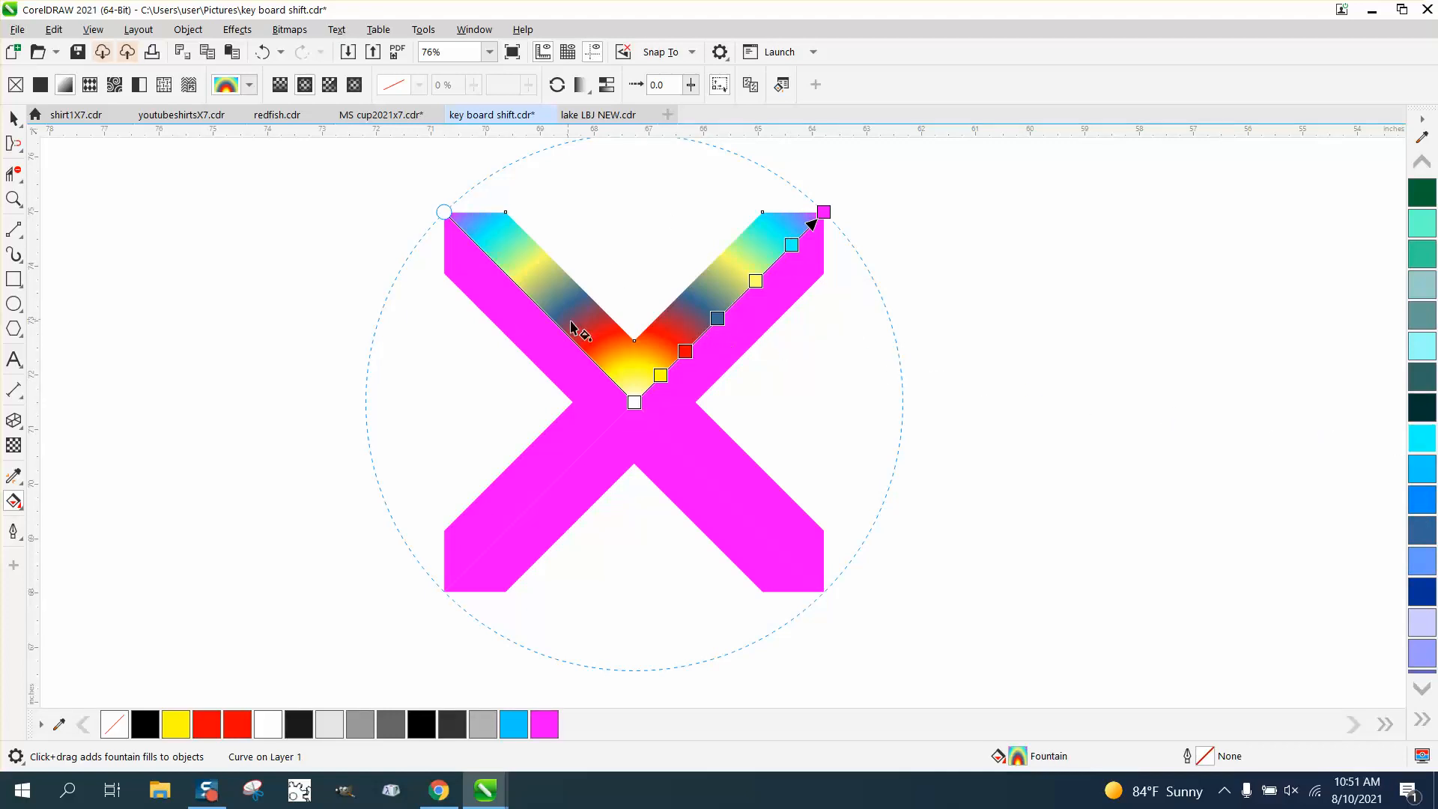
left_click(13, 117)
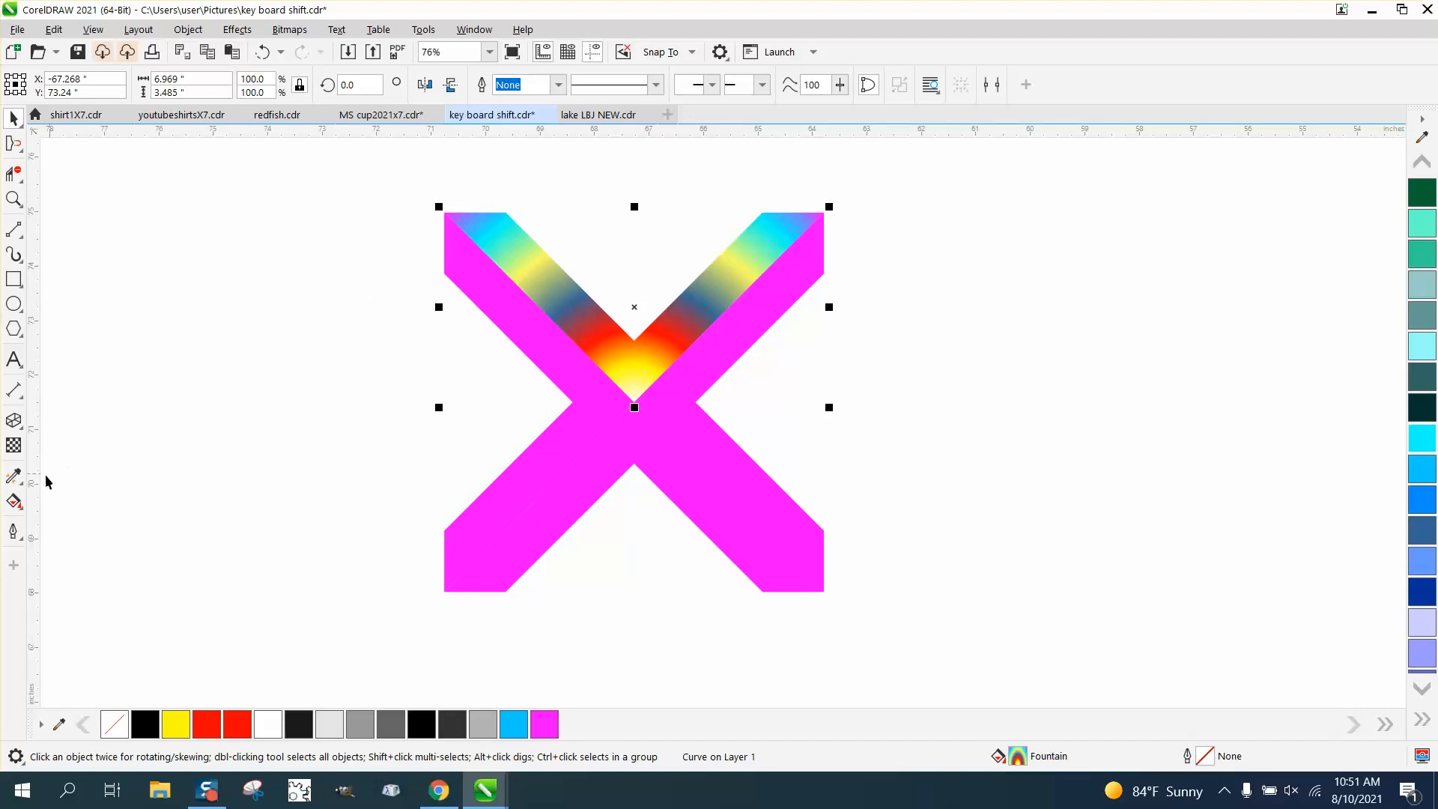
Step: Copy the upper V's multicoloured fill to the other three V shapes of the X with the Attributes Eyedropper
left_click(12, 478)
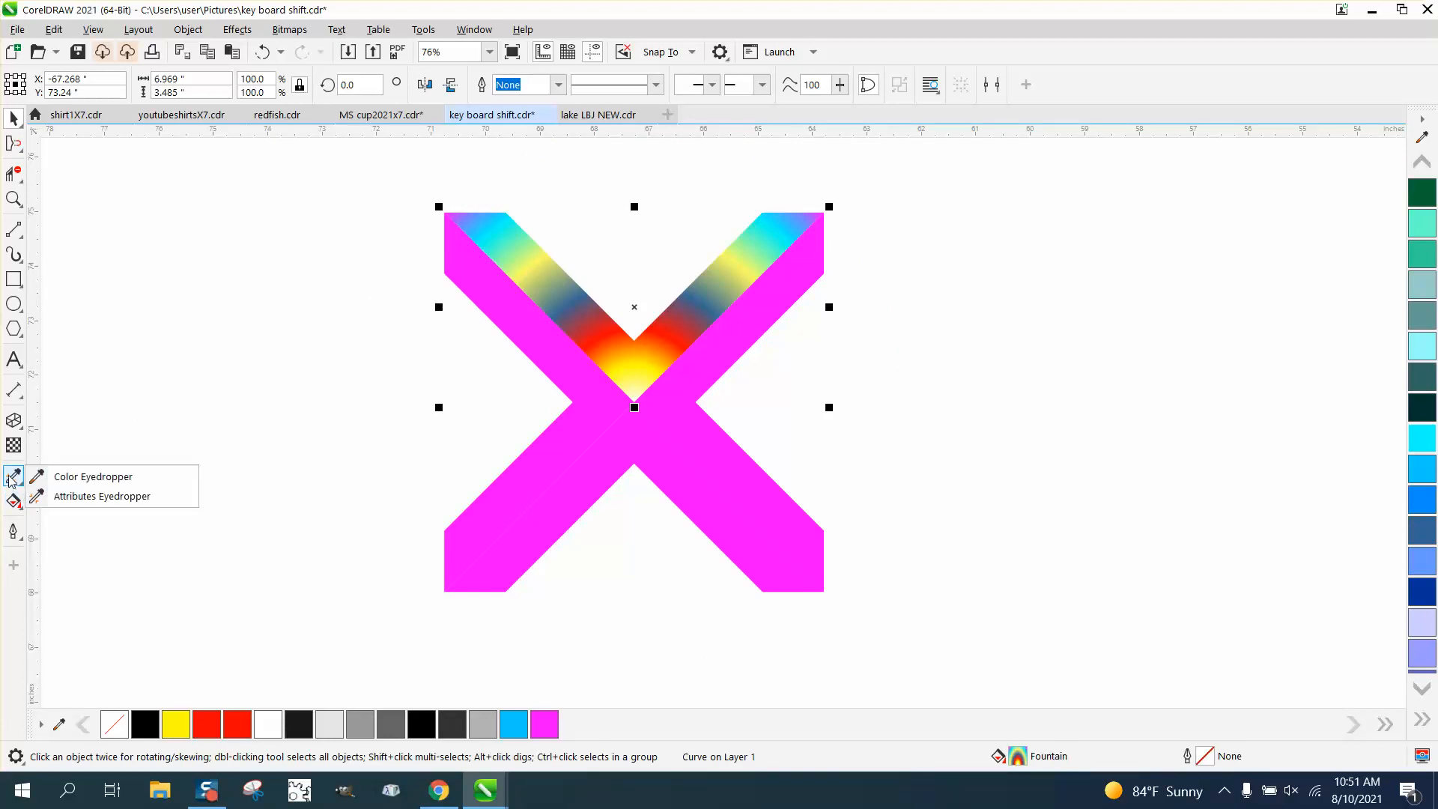
left_click(104, 496)
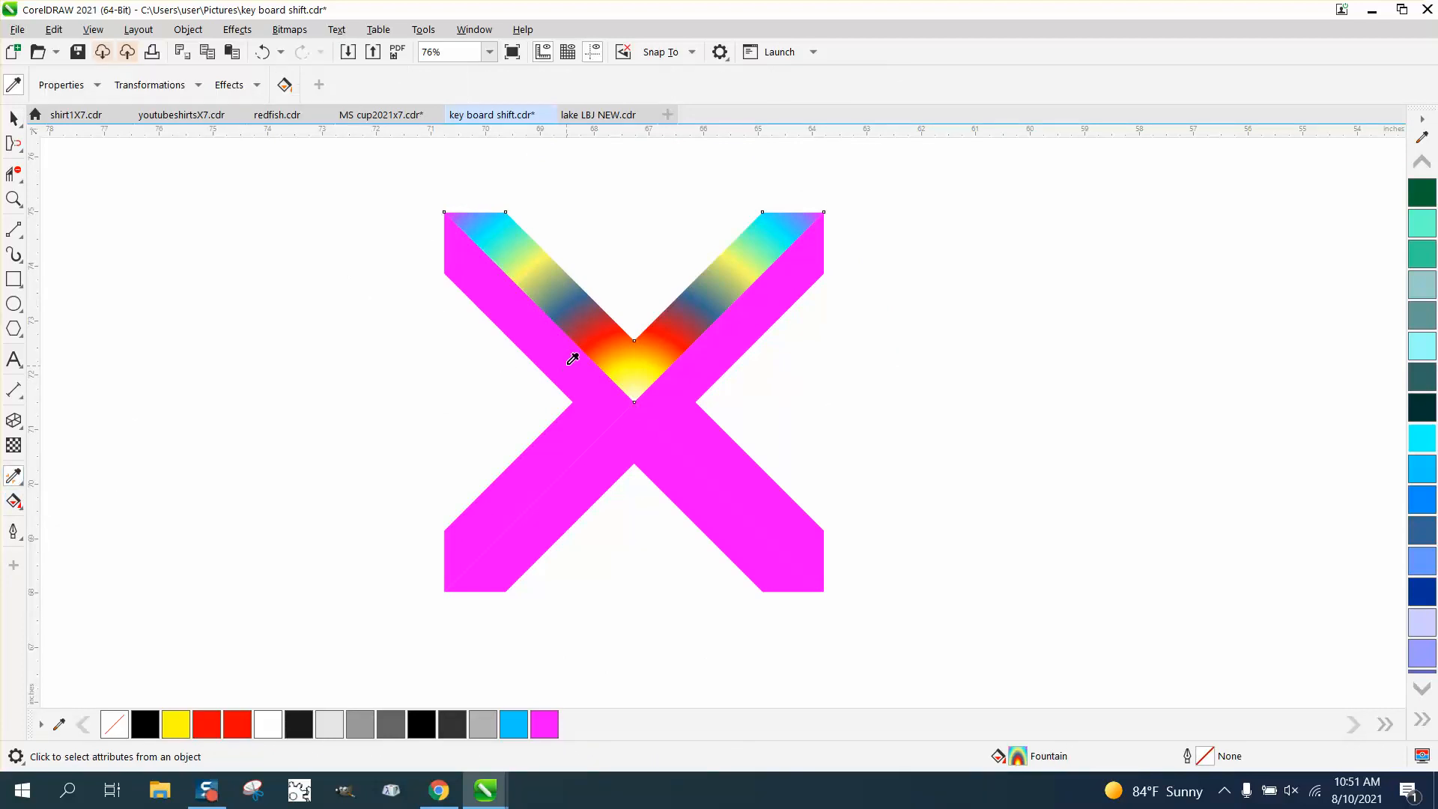
left_click(597, 337)
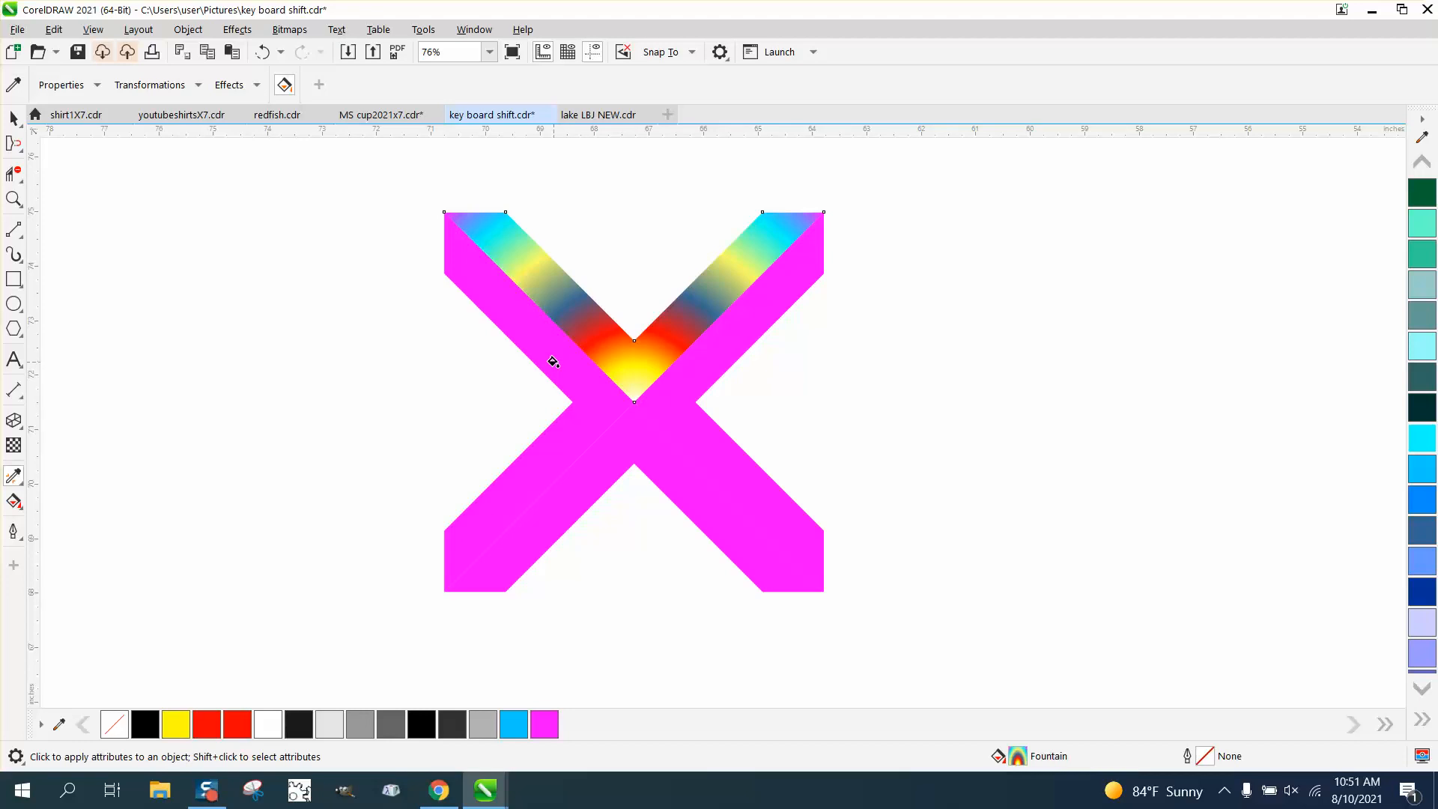
left_click(553, 362)
left_click(631, 443)
left_click(713, 463)
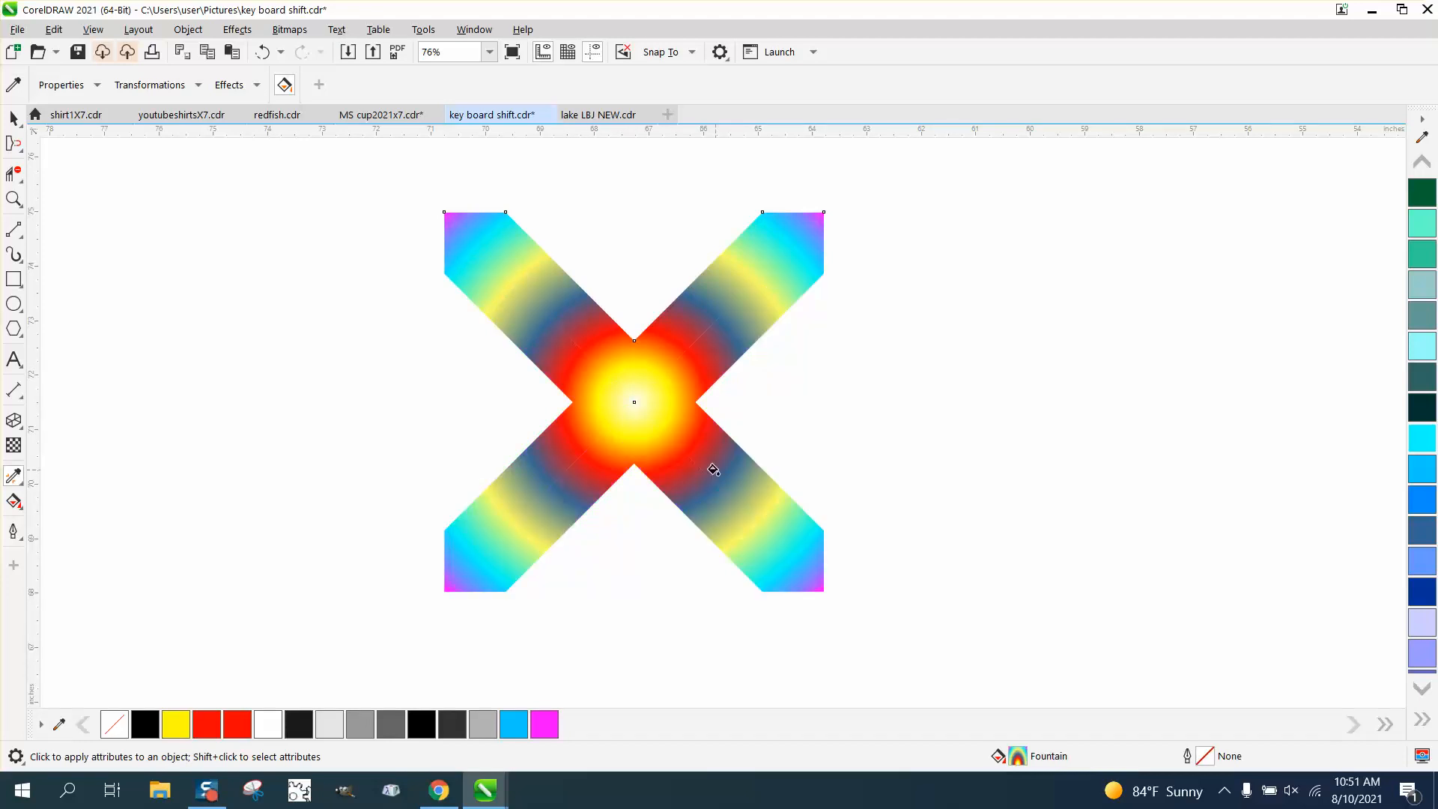
left_click(14, 118)
Step: Group the four V shapes of the X and scale the group proportionally to 7 inches wide
scroll(300, 304, "down", 2)
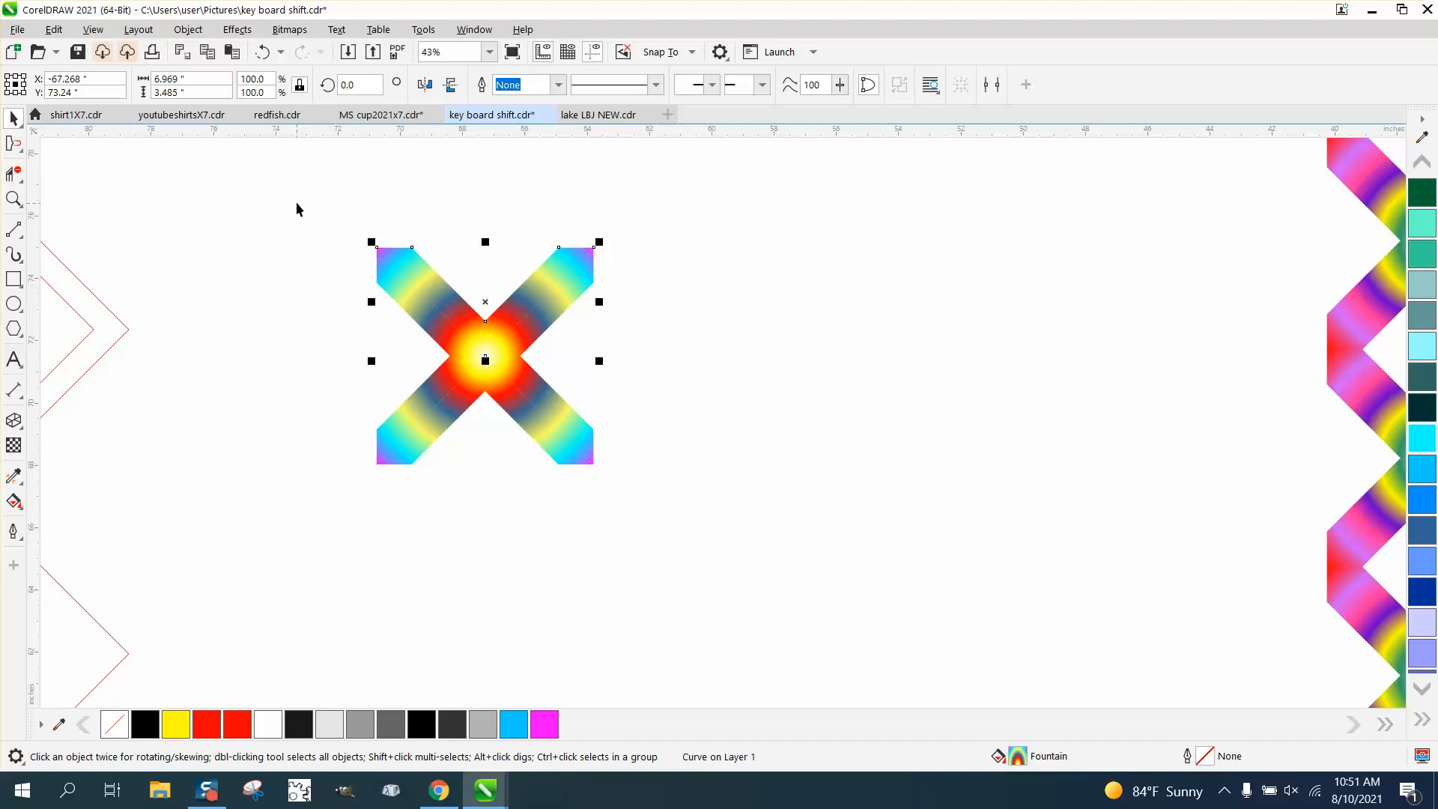
left_click_drag(298, 203, 404, 341)
left_click_drag(683, 528, 683, 529)
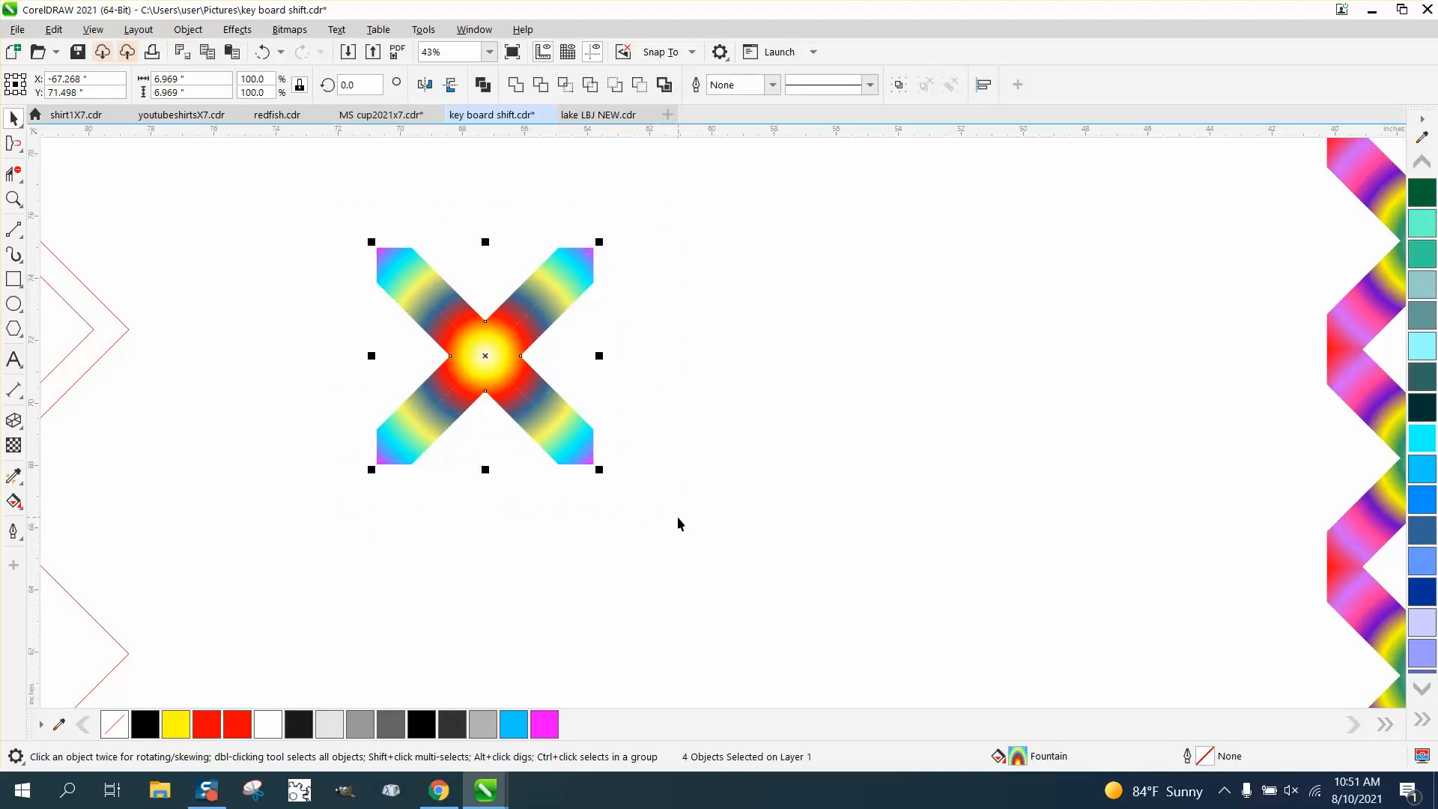
key("ctrl+g")
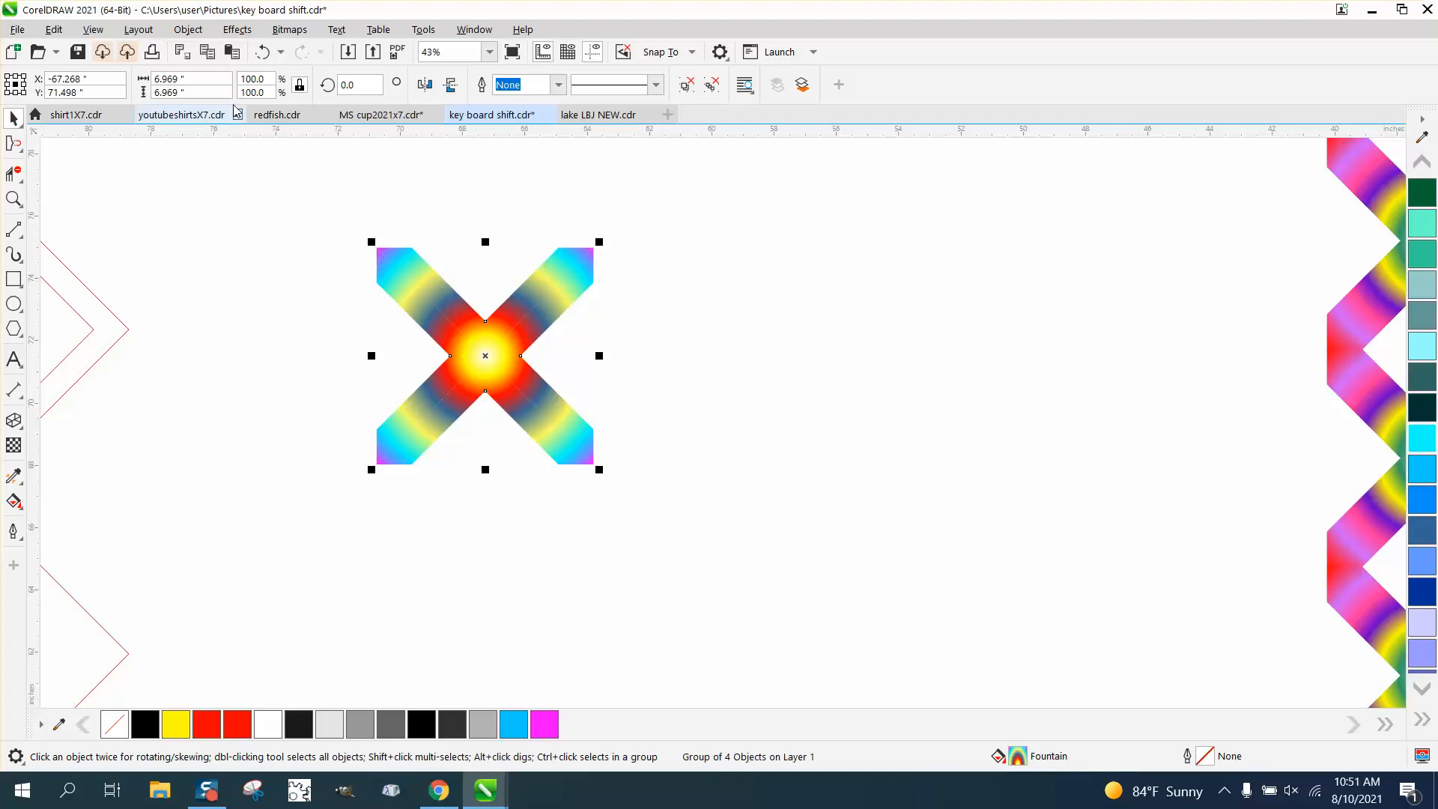
left_click_drag(215, 79, 78, 79)
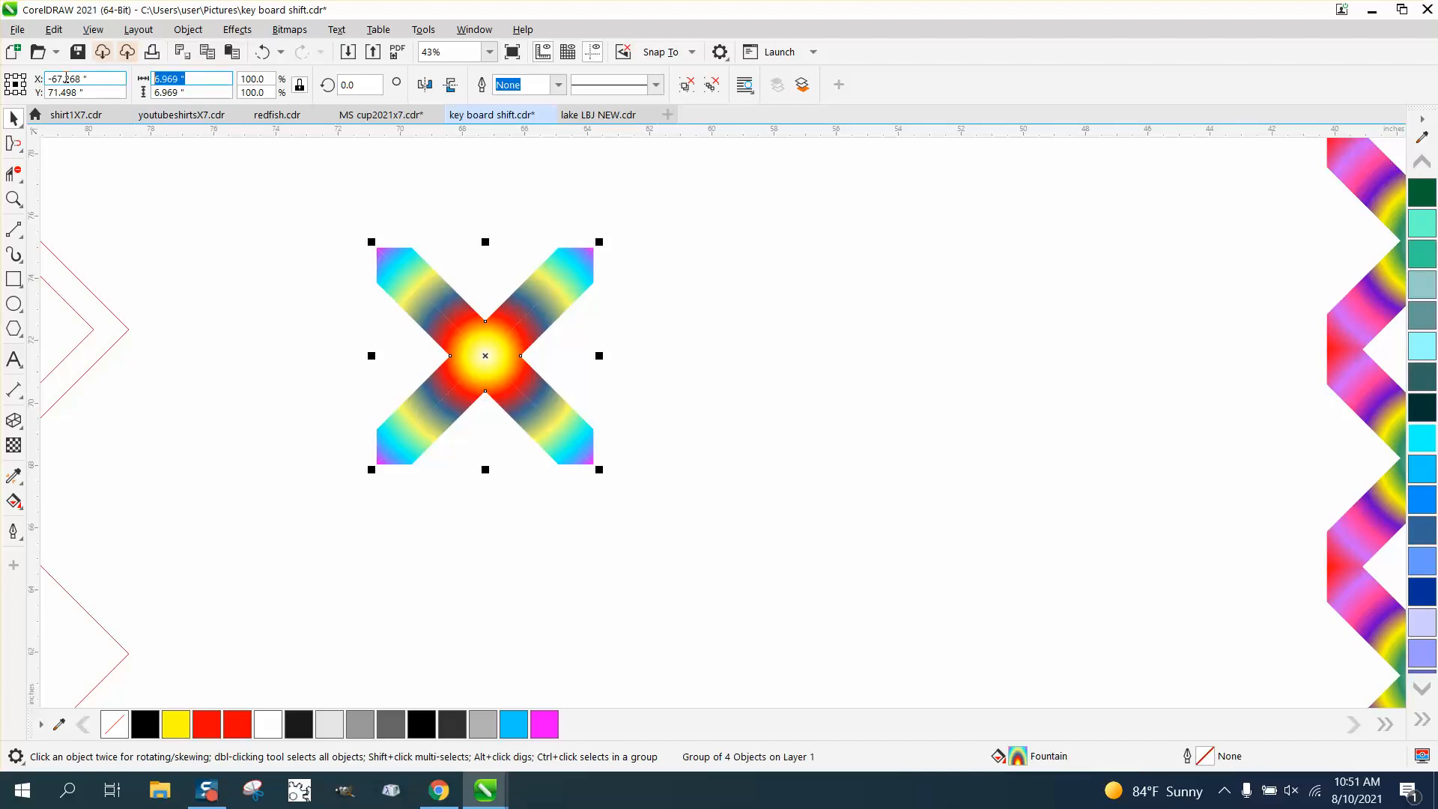
type("7")
key("Return")
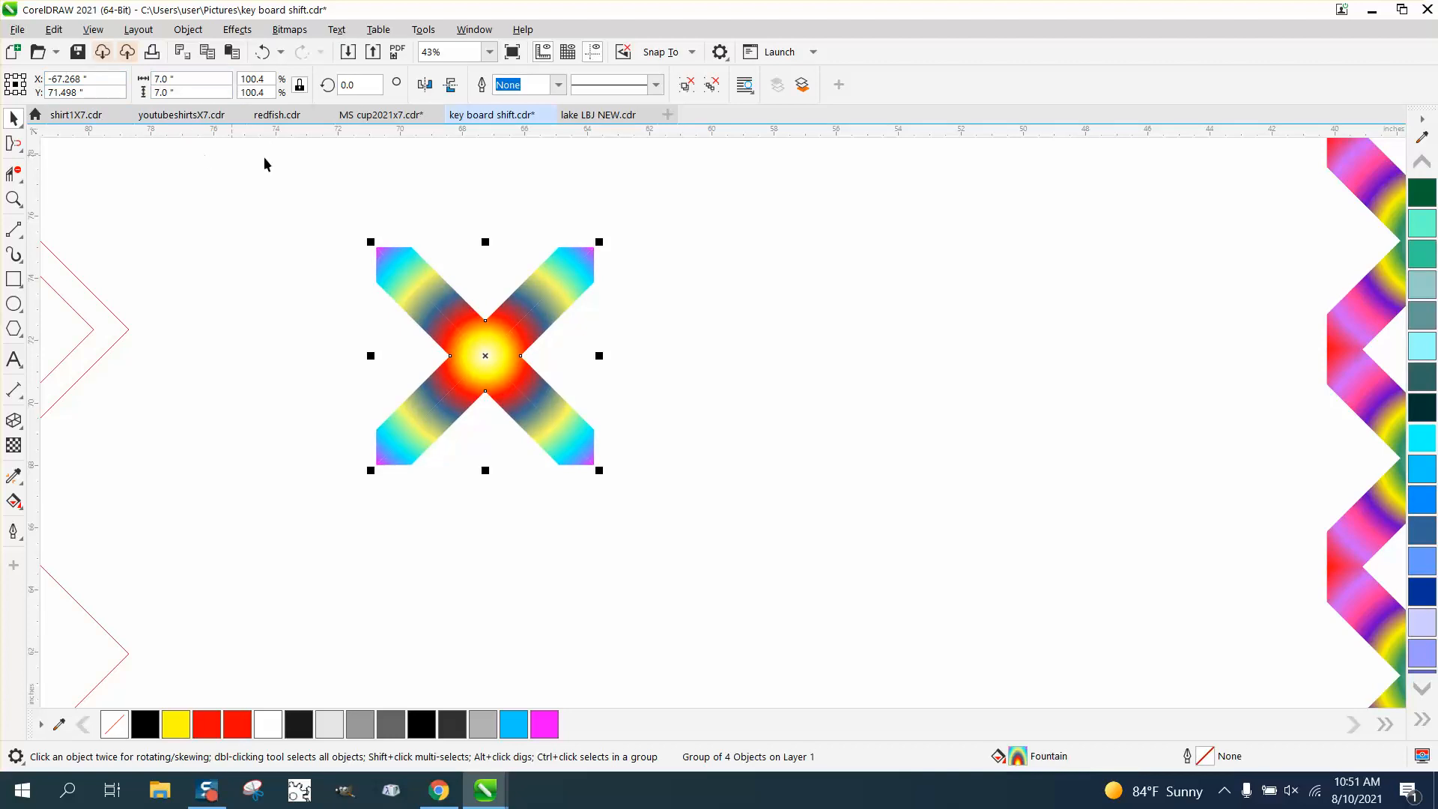
Step: Set the nudge distance to 7 inches and place a duplicate of the X one nudge to its right
left_click(485, 153)
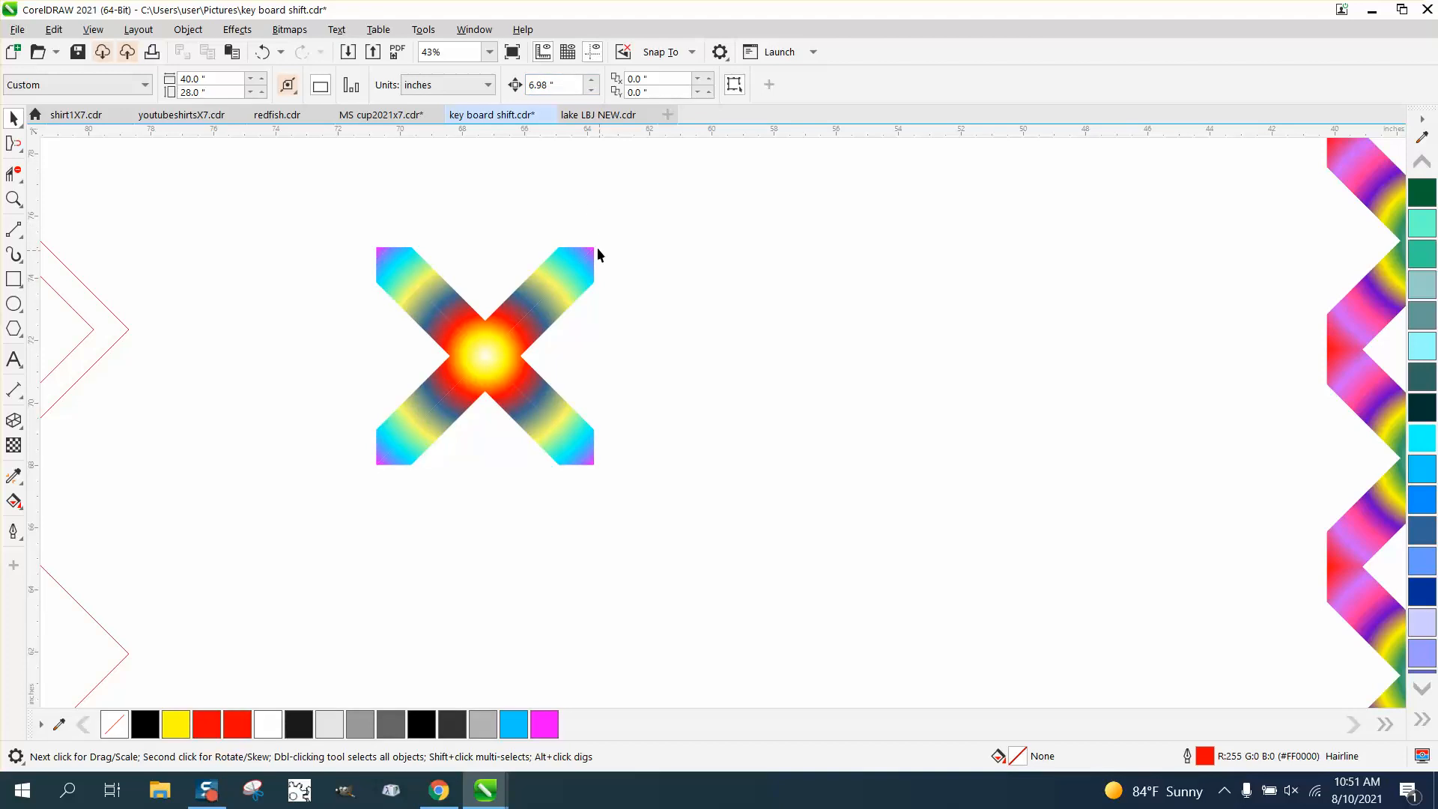
left_click_drag(561, 85, 464, 84)
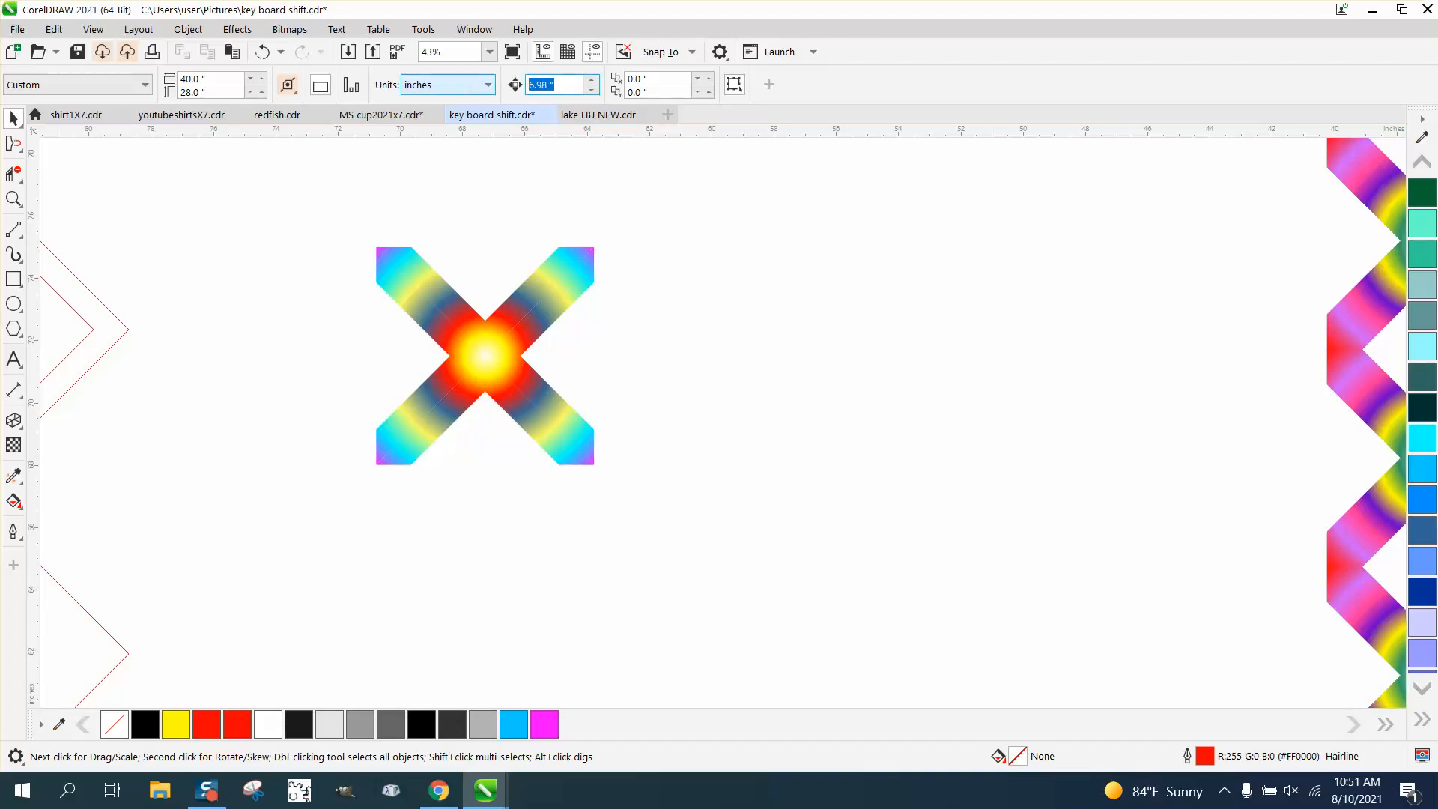
left_click(559, 278)
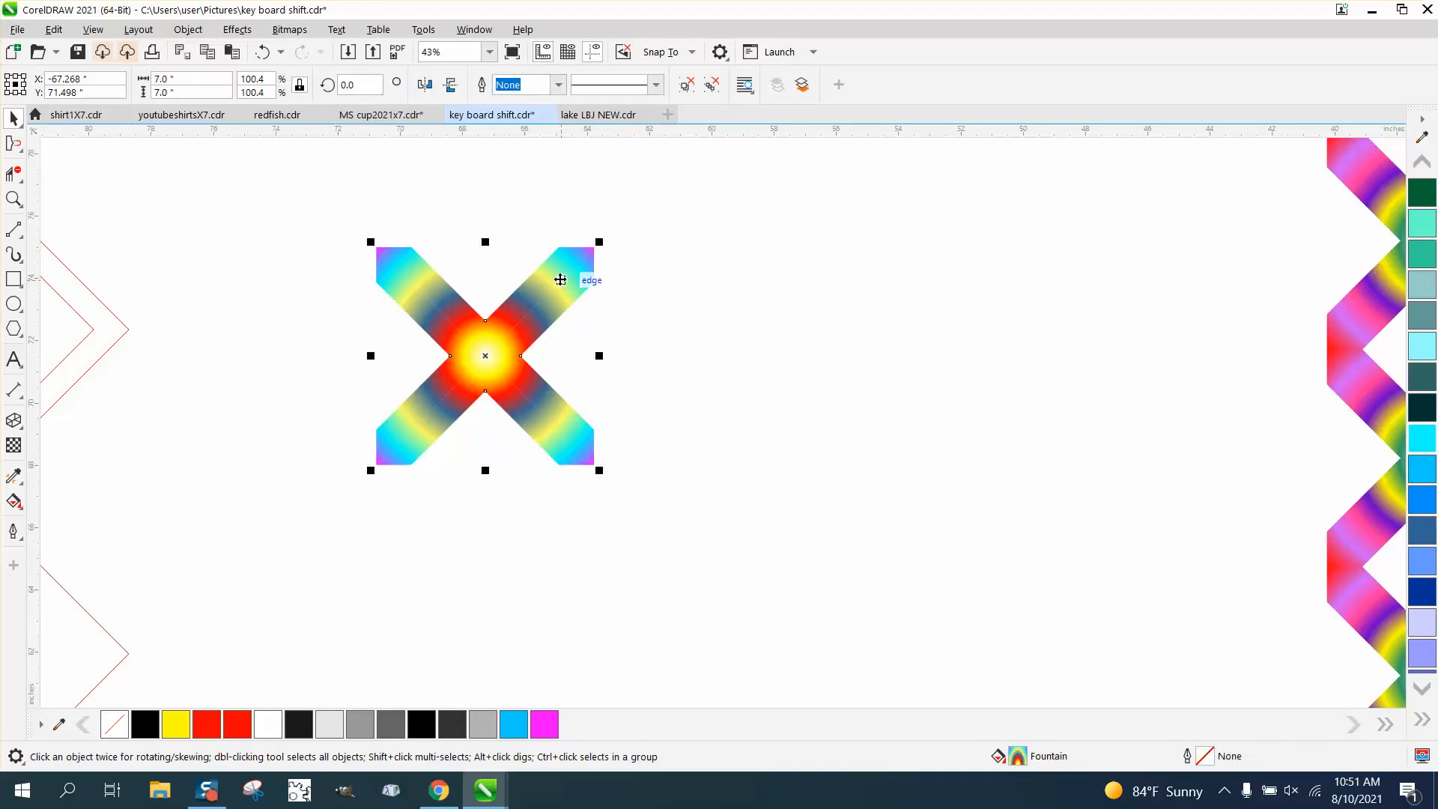
key("plus")
key("Right")
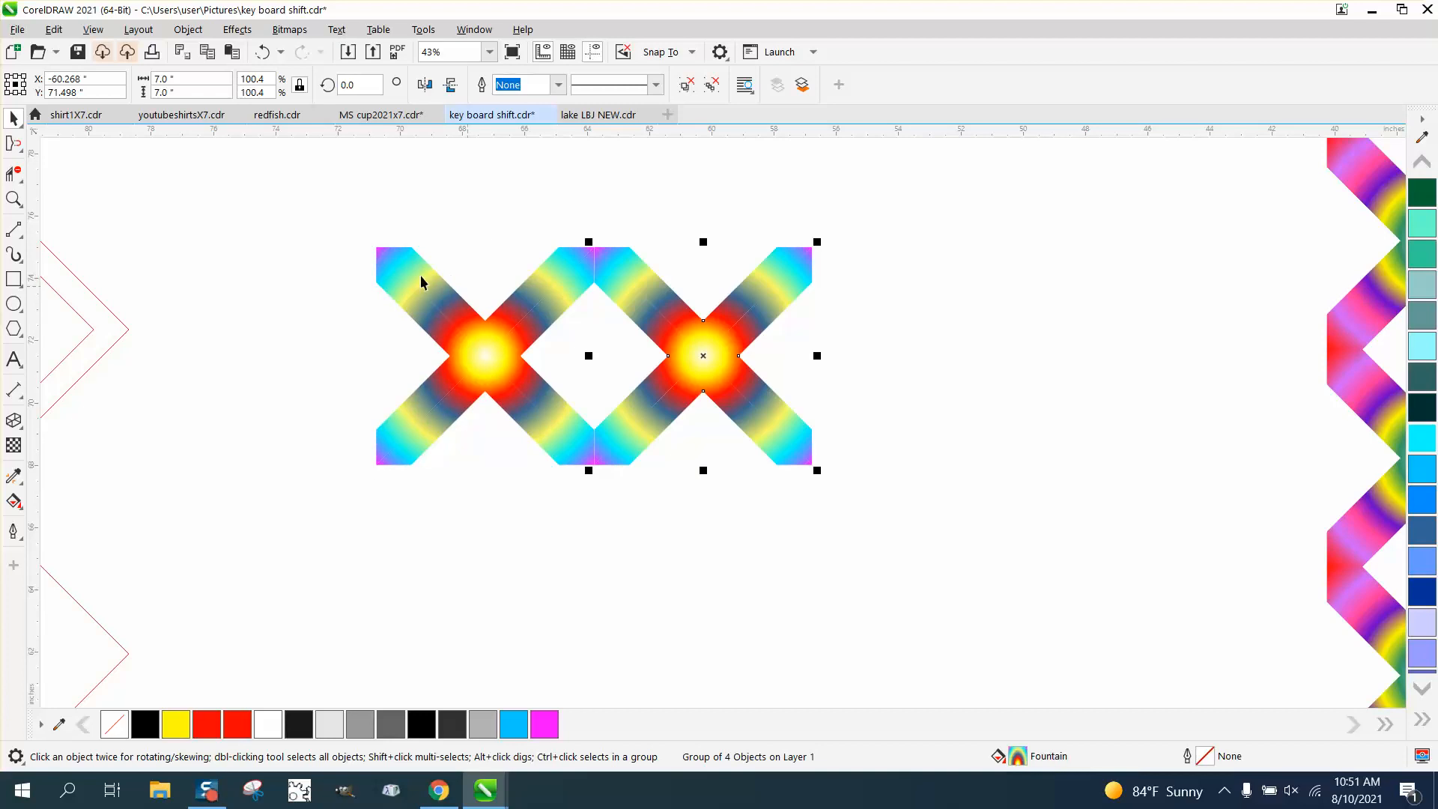
Step: Inspect the seam between the two adjoining Xs up close, and delete the duplicate X
left_click(14, 198)
left_click_drag(588, 242, 677, 331)
scroll(601, 318, "down", 15)
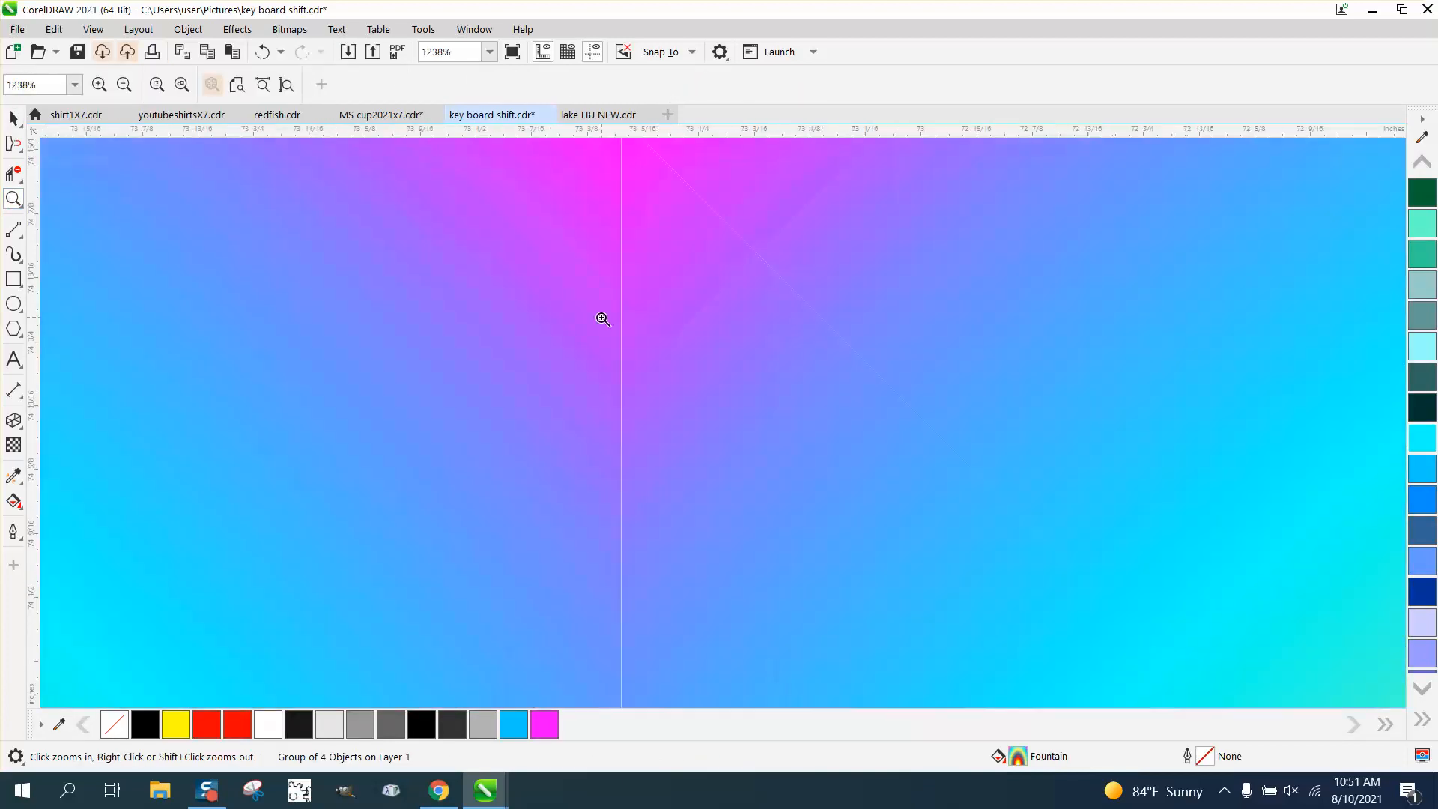
scroll(602, 319, "down", 3)
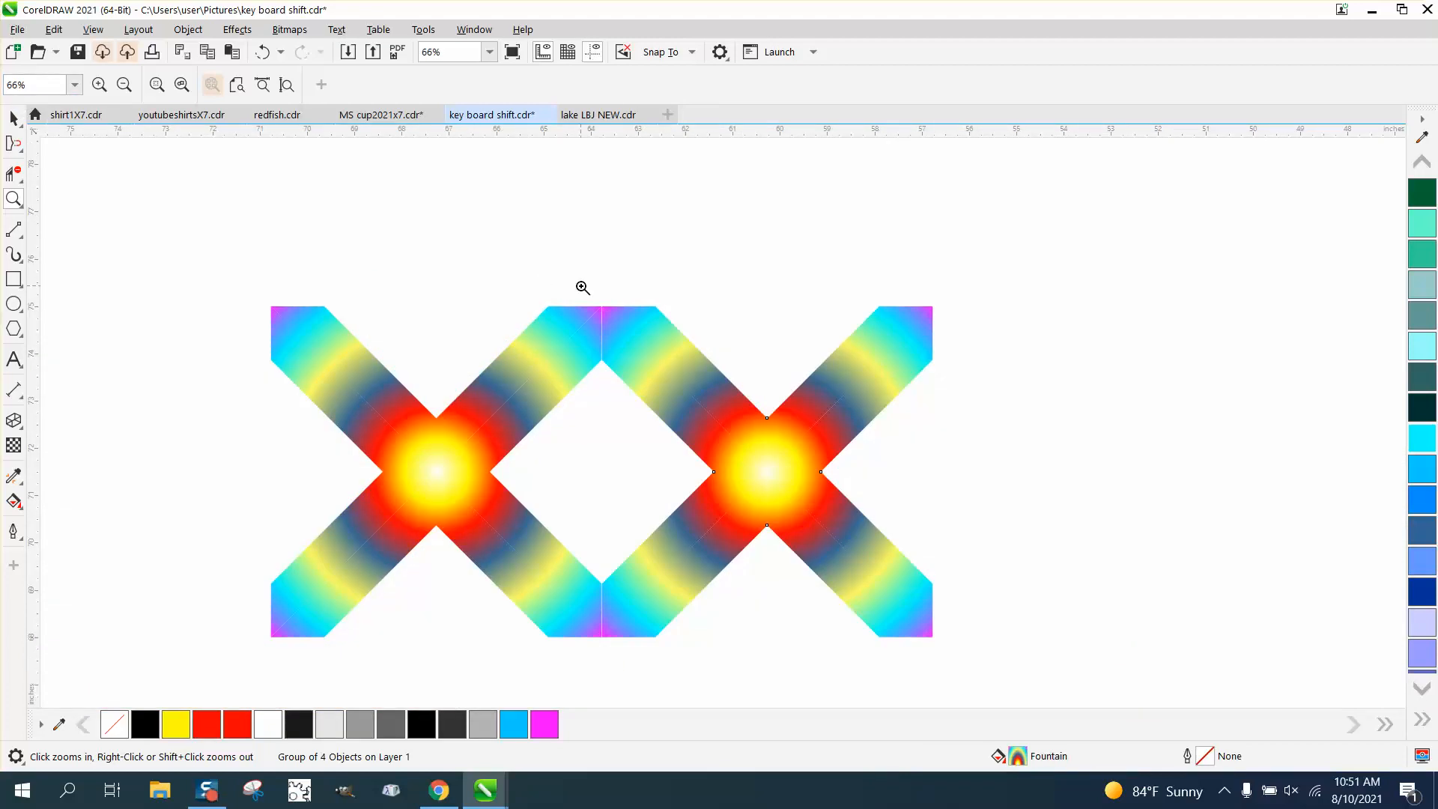
key("Delete")
left_click(13, 118)
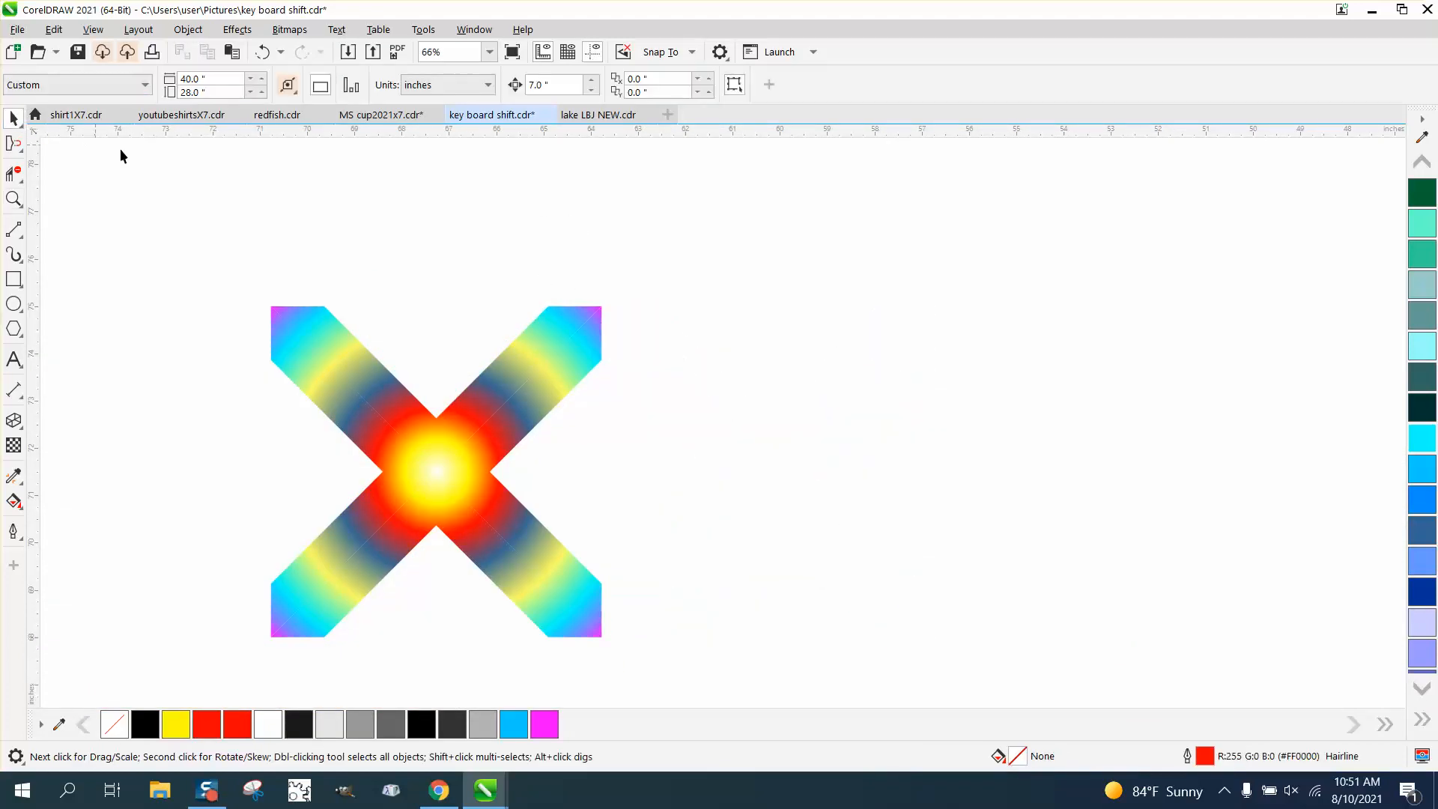
Step: Set the nudge distance to 6.98 inches and place a duplicate of the X one nudge to its right
left_click(538, 85)
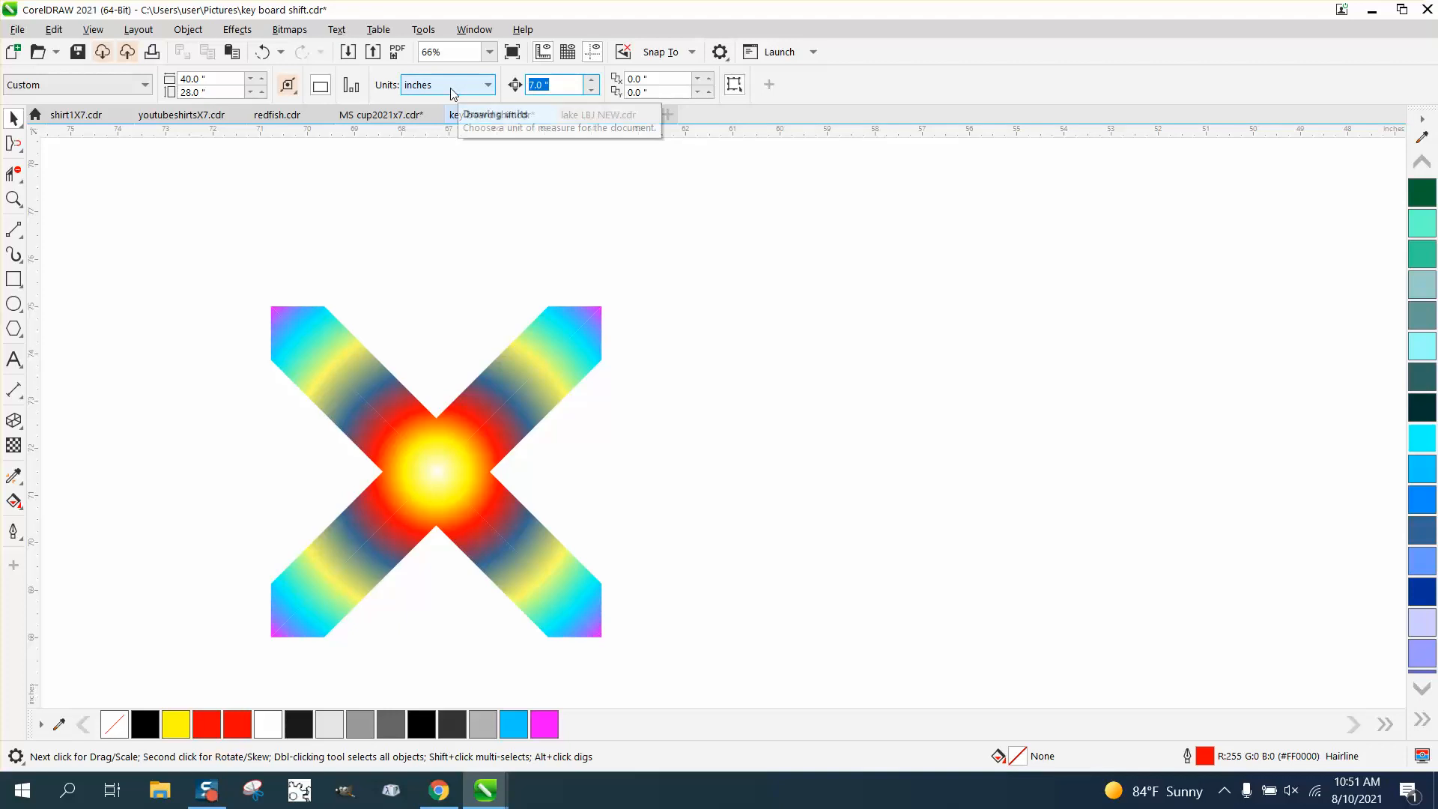
type("6.98")
key("Return")
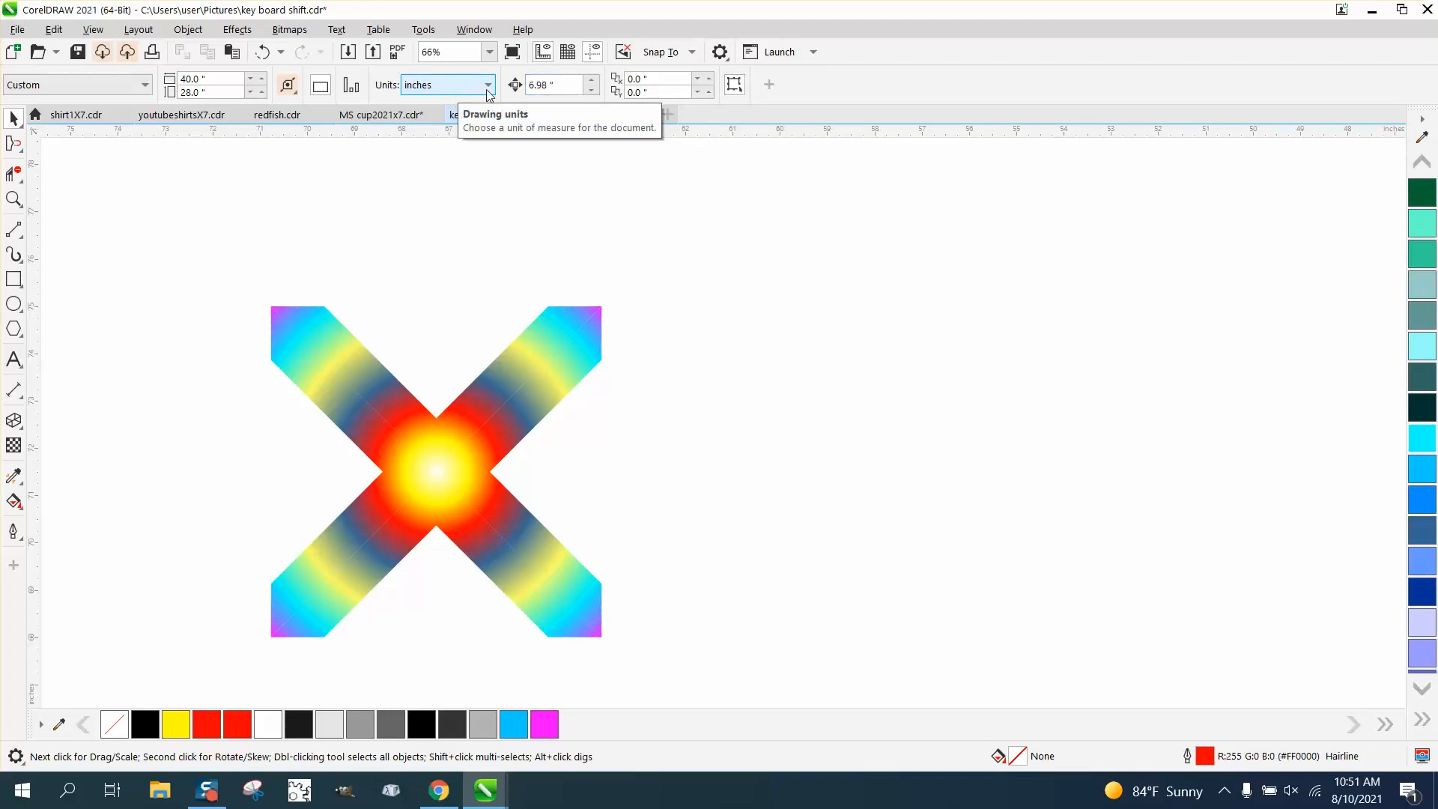
left_click(504, 427)
scroll(480, 369, "down", 3)
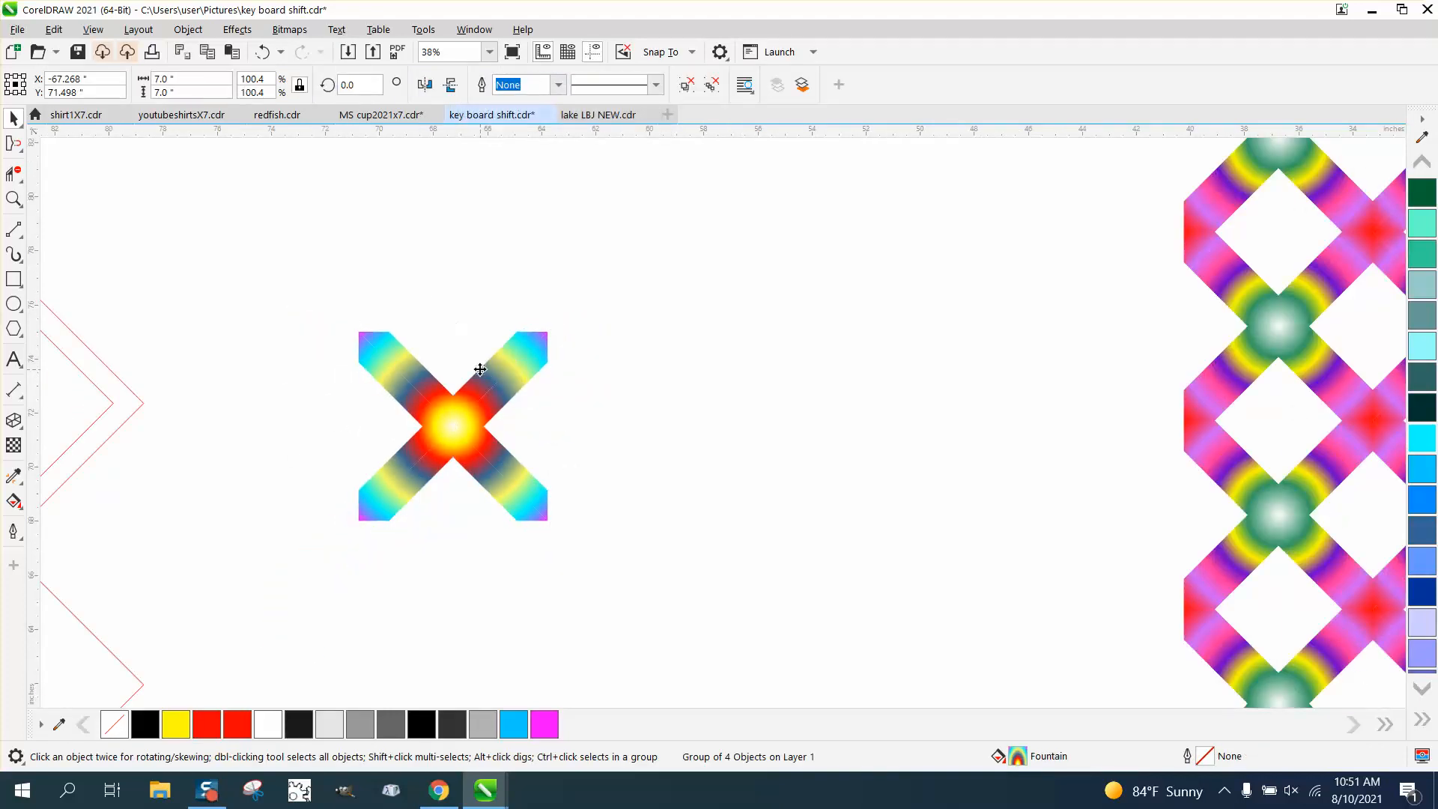
key("KP_Add")
key("Right")
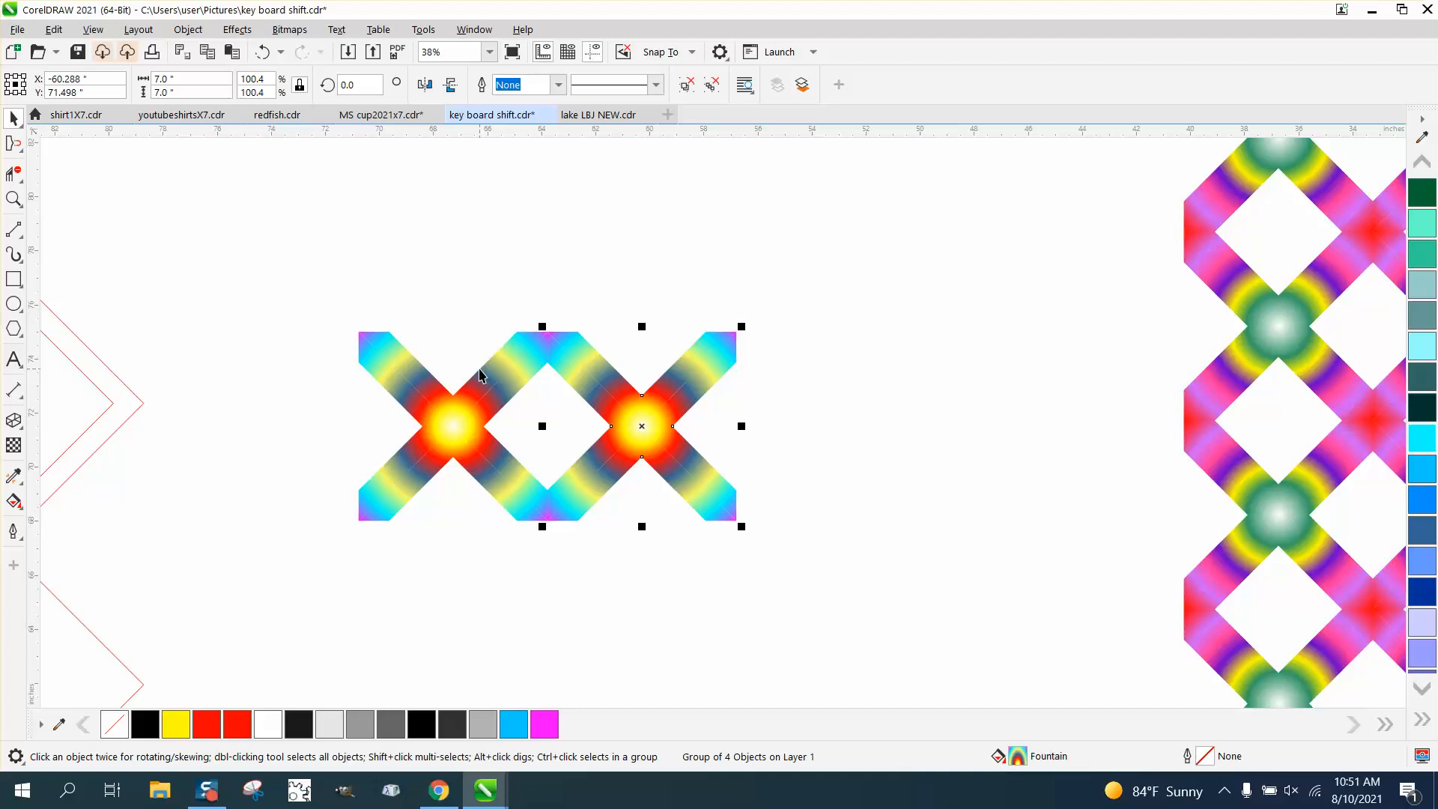
Step: Check the seam between the two Xs, and move the pink-and-green lattice farther right to clear space for the new pattern
left_click_drag(520, 329, 610, 386)
scroll(492, 343, "down", 4)
scroll(473, 341, "down", 5)
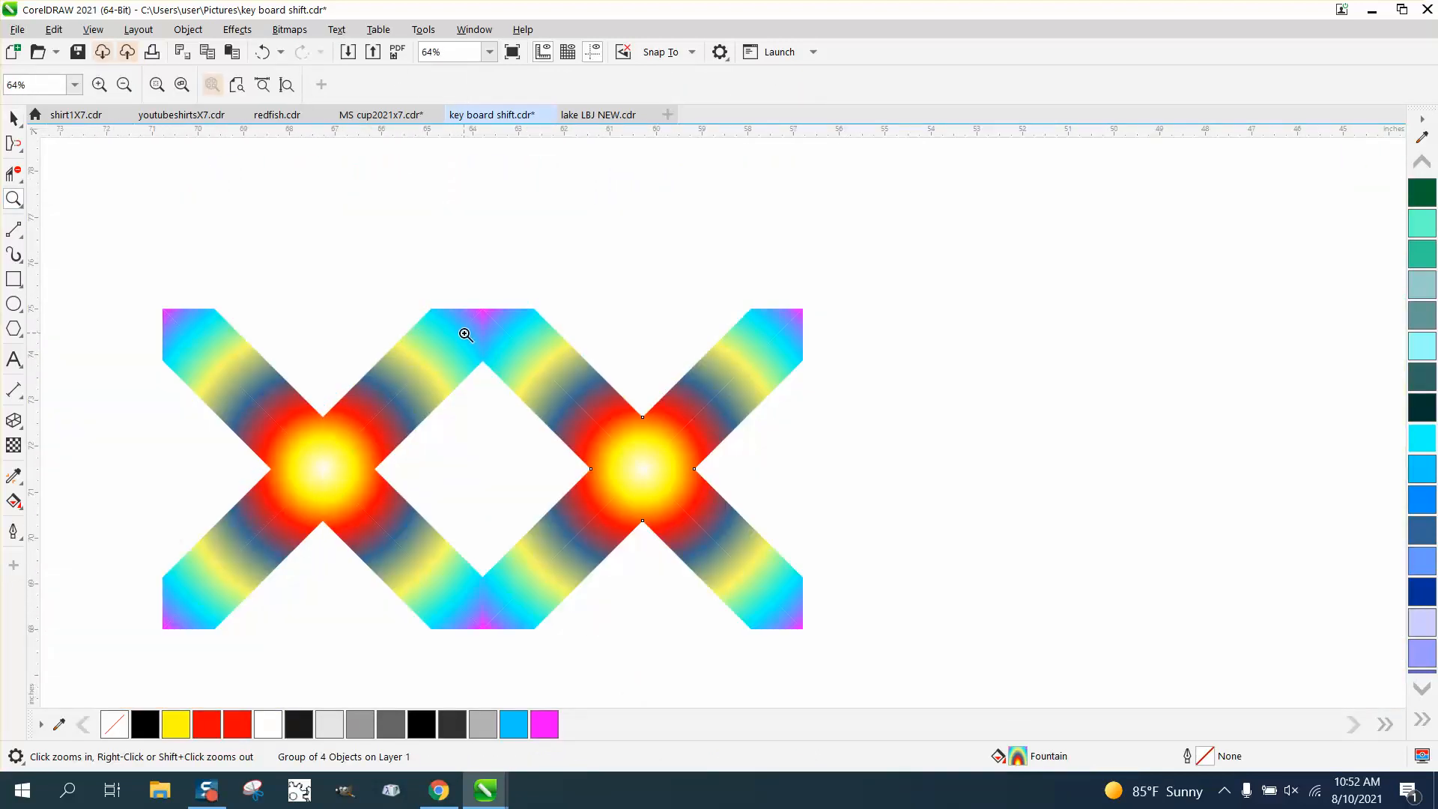
left_click(12, 118)
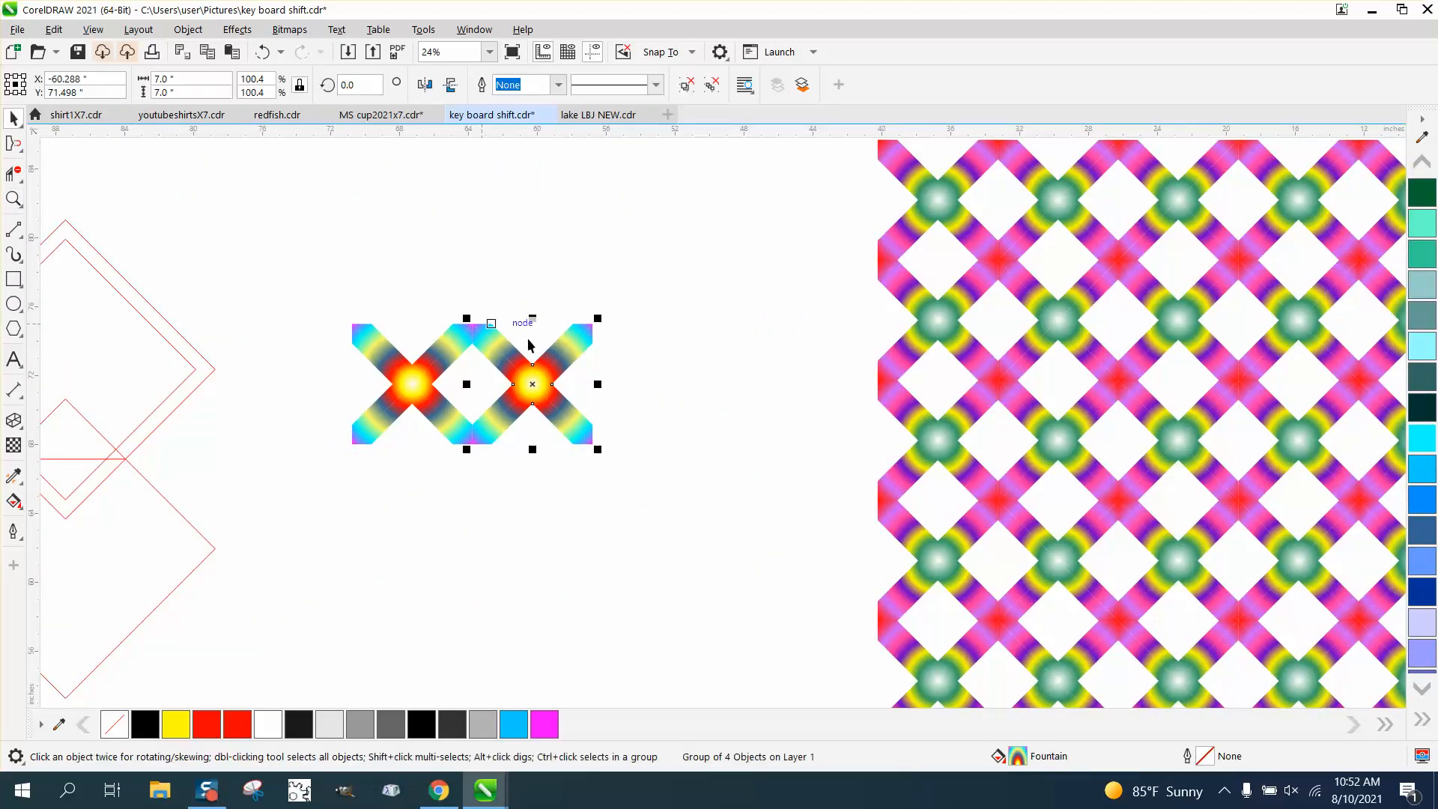
scroll(596, 382, "down", 1)
scroll(849, 391, "down", 1)
left_click_drag(857, 398, 1261, 404)
Step: Repeat the offset duplication of the second X five times to extend the row to seven Xs
left_click(659, 385)
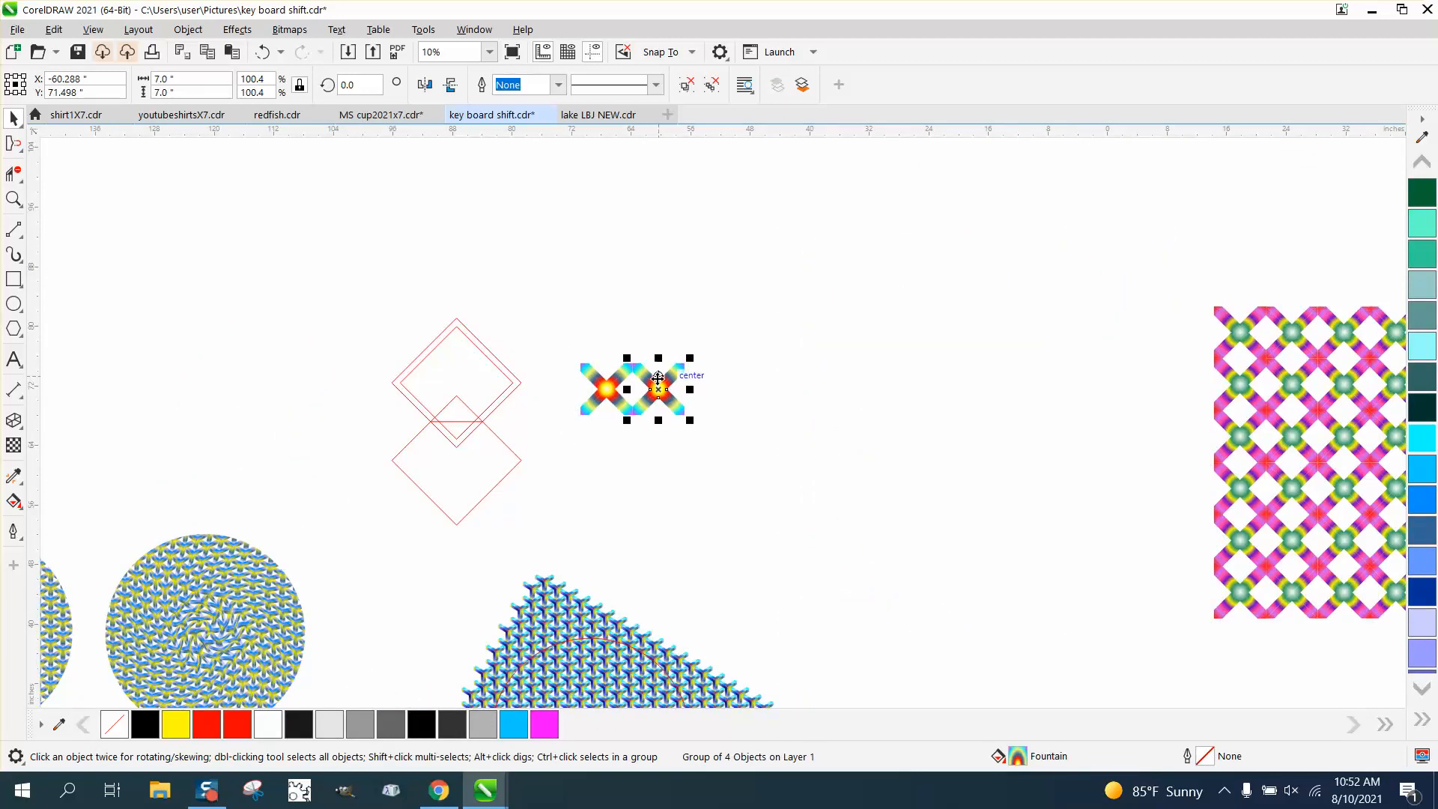
key("ctrl+d")
key("ctrl+d")
key("ctrl+d")
key("ctrl+d")
key("ctrl+d")
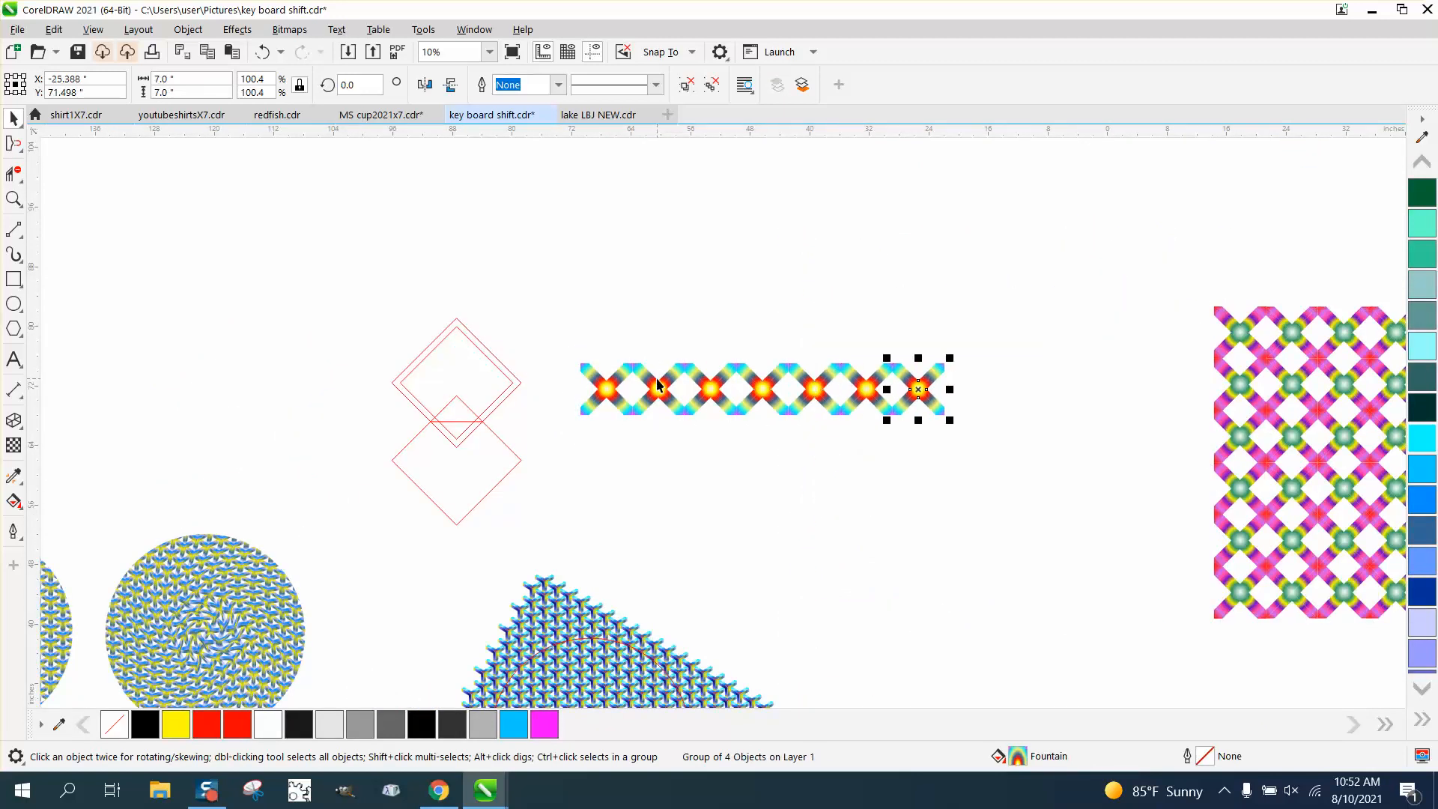
Step: Duplicate the whole row of seven Xs upward six times at 6.98-inch spacing to form a seven-row lattice
left_click_drag(564, 335, 580, 365)
left_click_drag(1006, 442, 1006, 442)
key("ctrl+d")
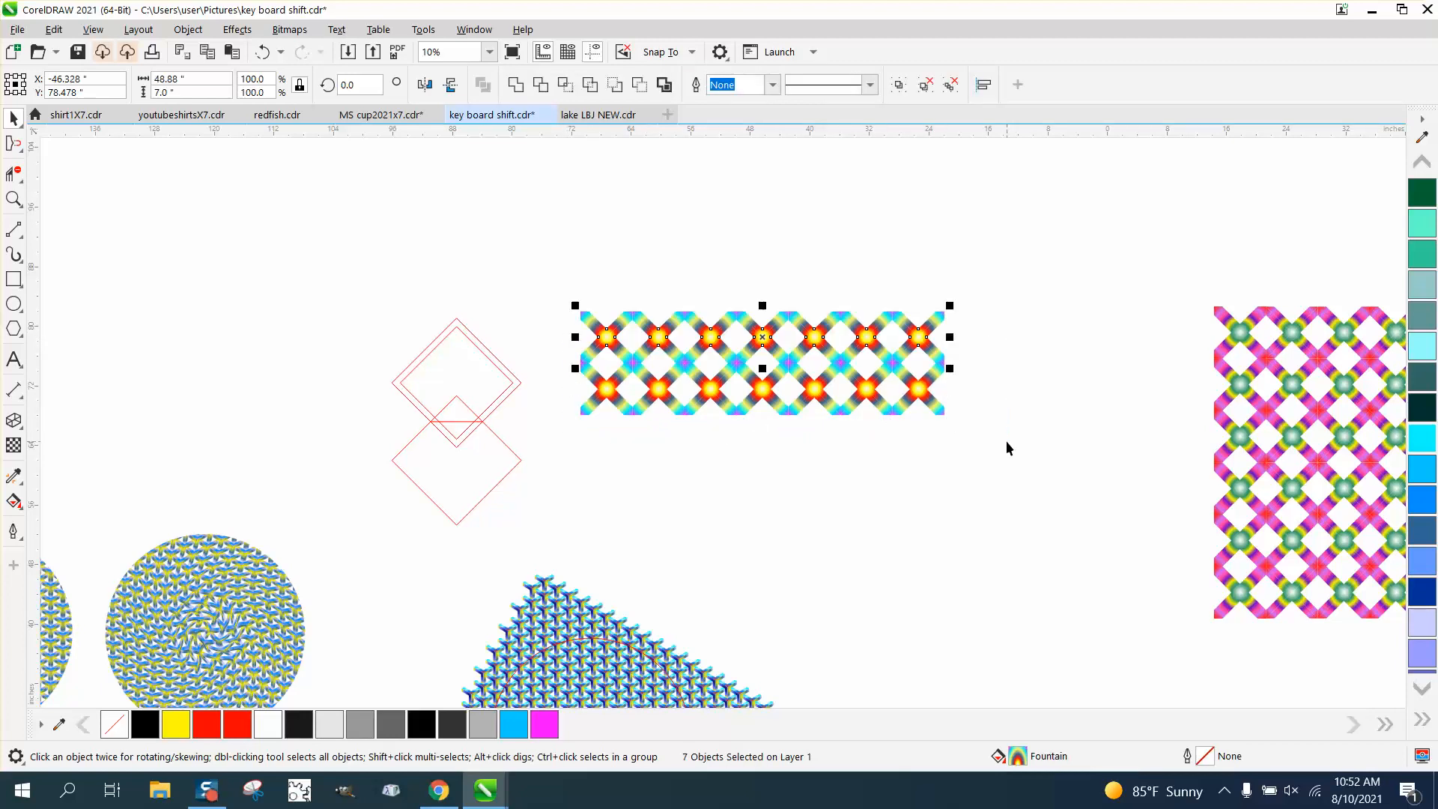
key("ctrl+d")
key("ctrl+d")
key("ctrl+d")
key("ctrl+d")
key("ctrl+d")
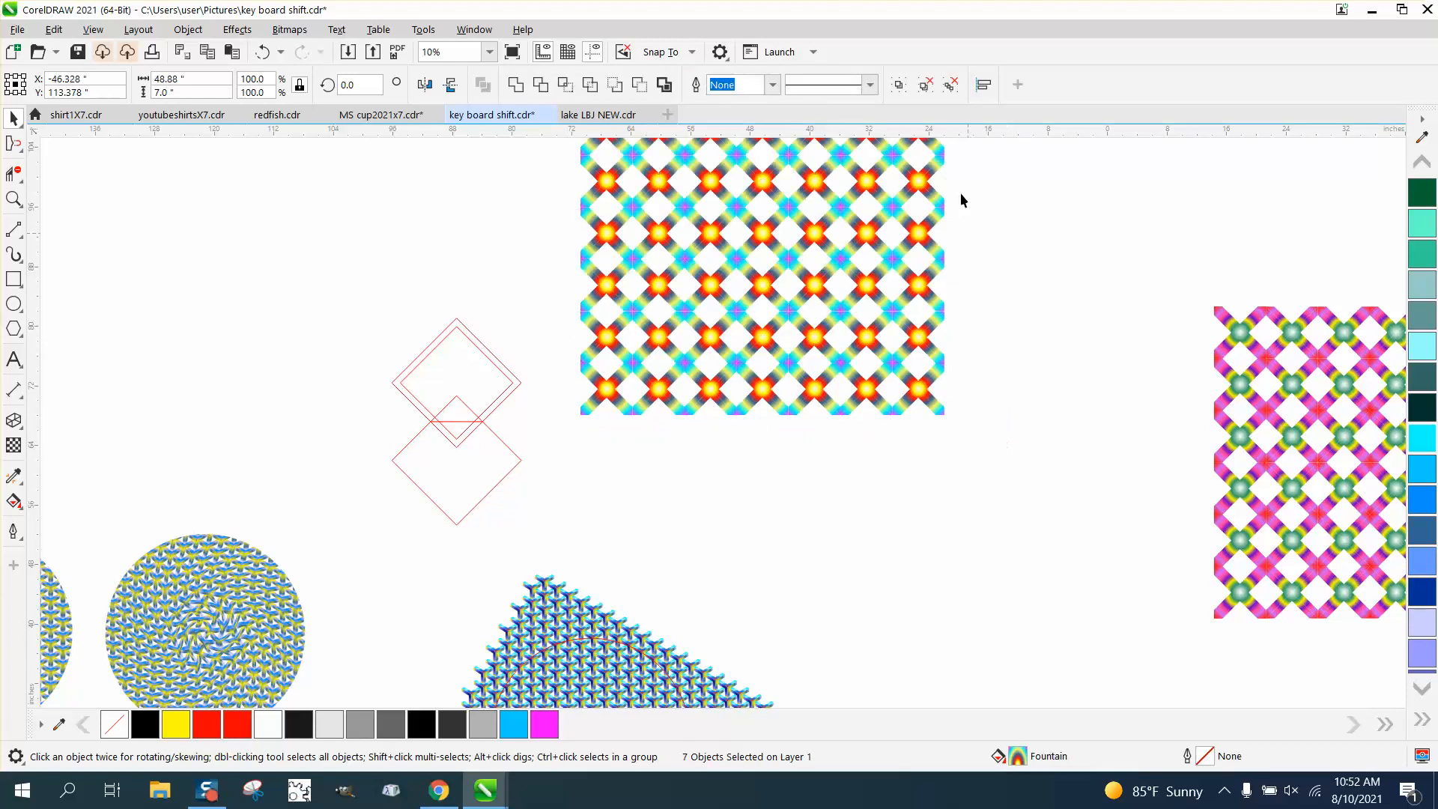
Step: Select all the Xs of the new orange-and-cyan lattice and move the lattice to just above the pink-and-green lattice
scroll(951, 201, "down", 1)
scroll(977, 374, "down", 1)
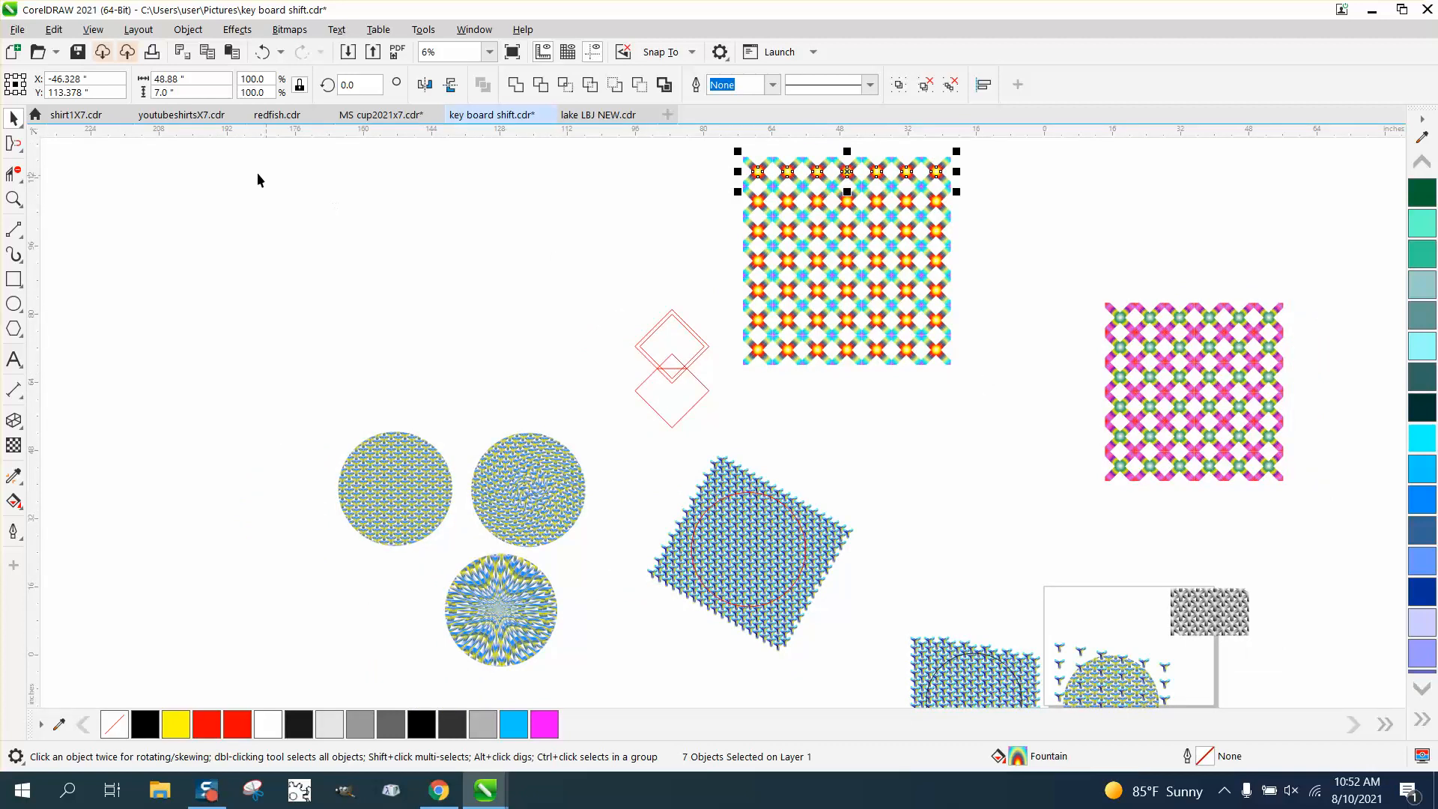
scroll(675, 345, "down", 1)
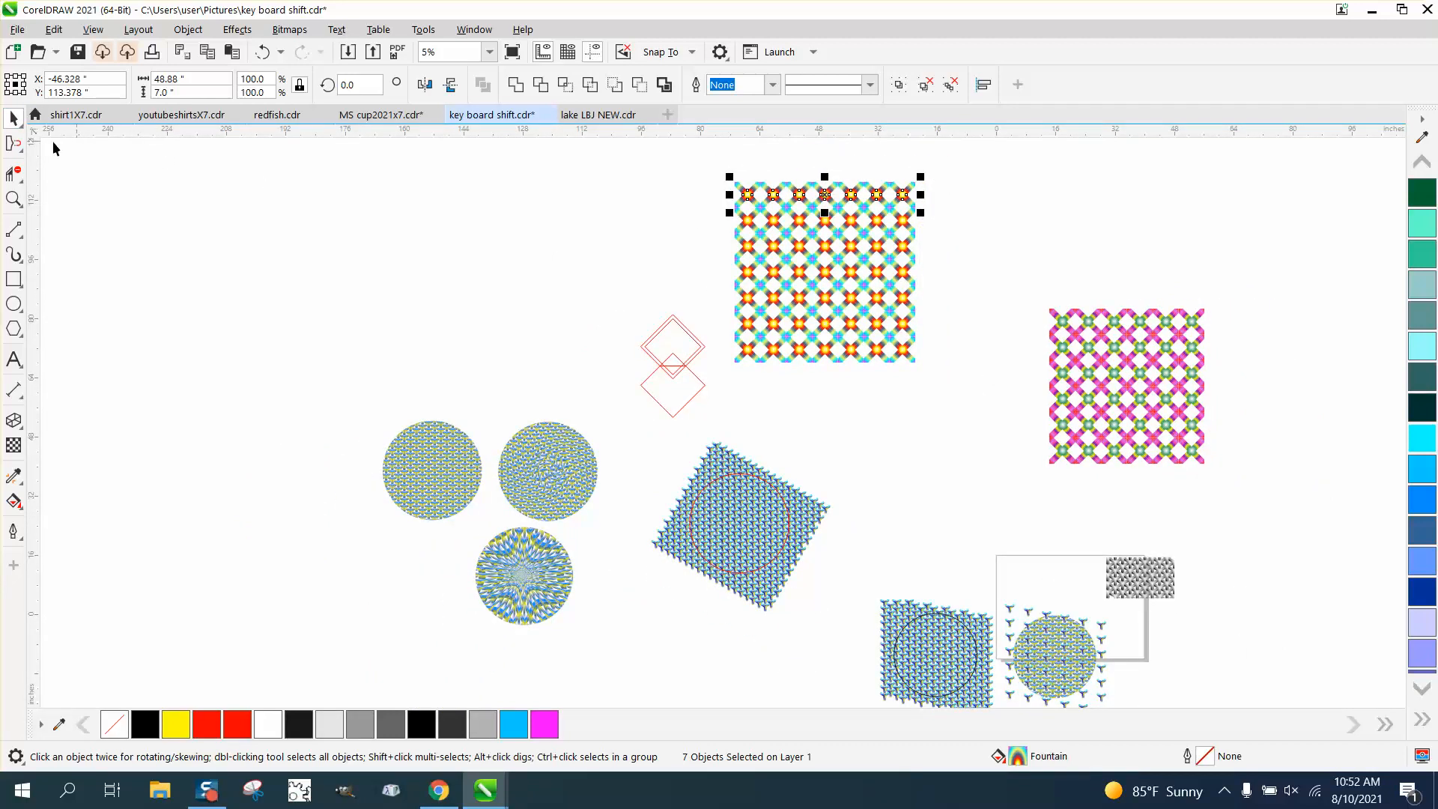
left_click(13, 198)
left_click_drag(721, 187, 996, 392)
scroll(775, 385, "down", 2)
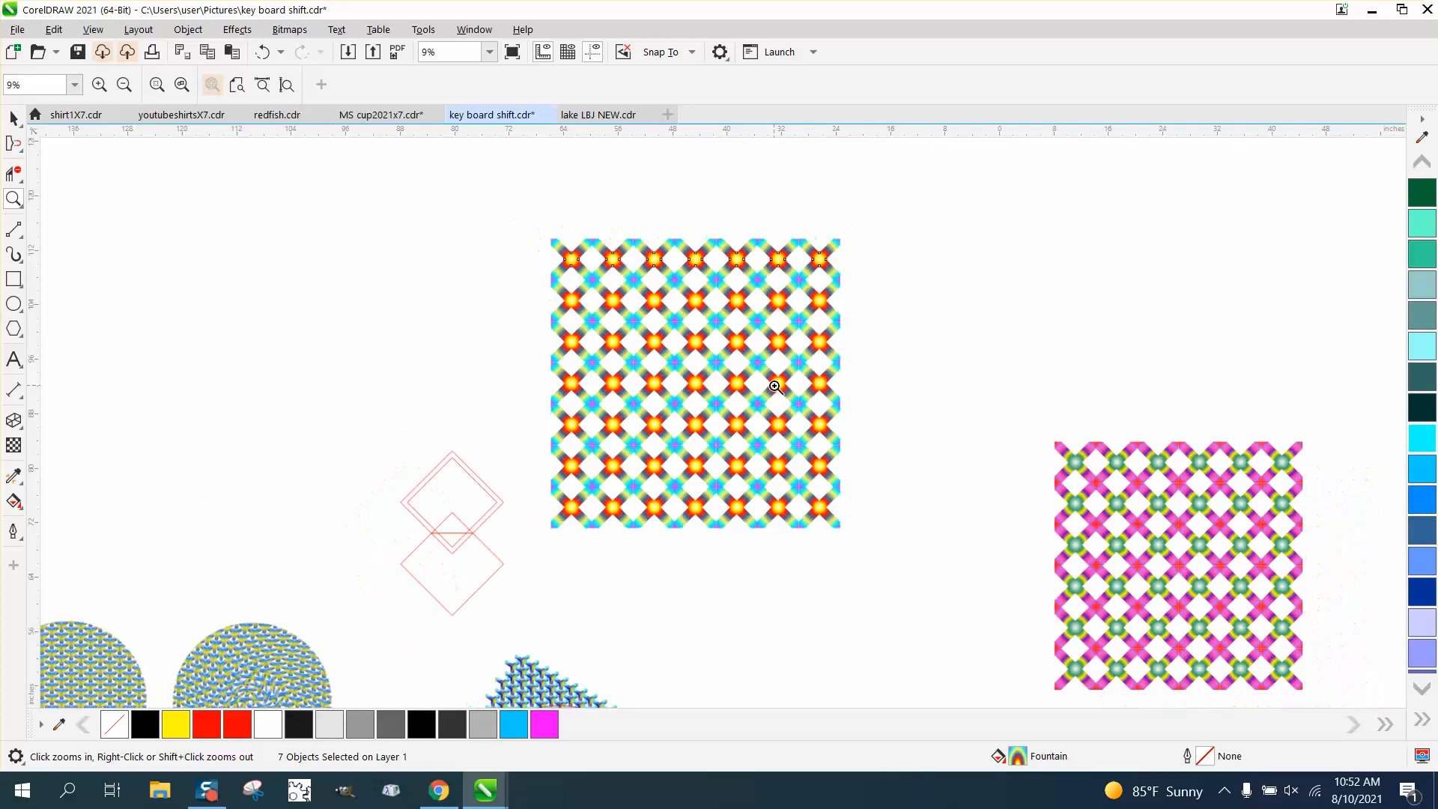
left_click(12, 119)
left_click_drag(508, 210, 878, 547)
scroll(878, 547, "down", 2)
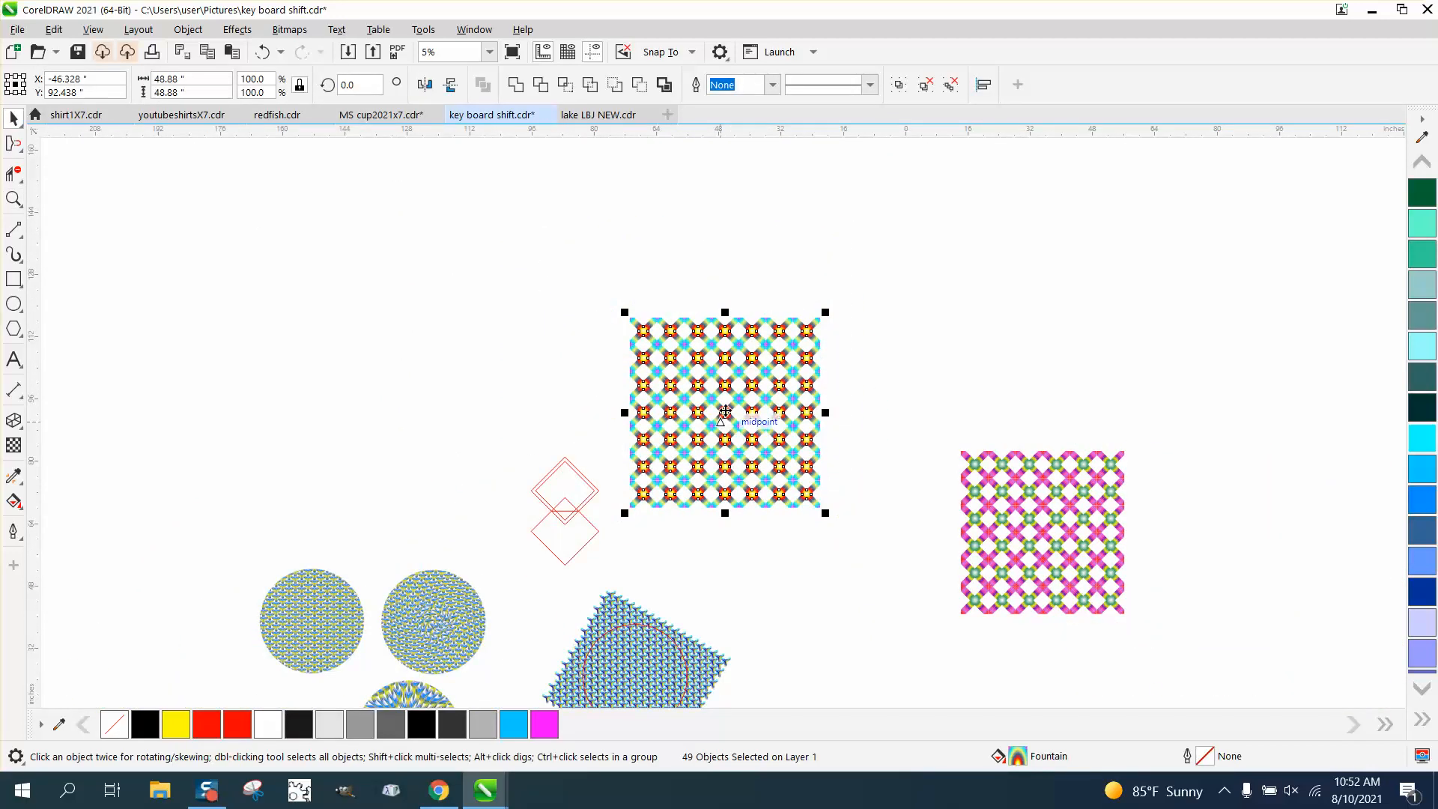
left_click_drag(749, 407, 1061, 340)
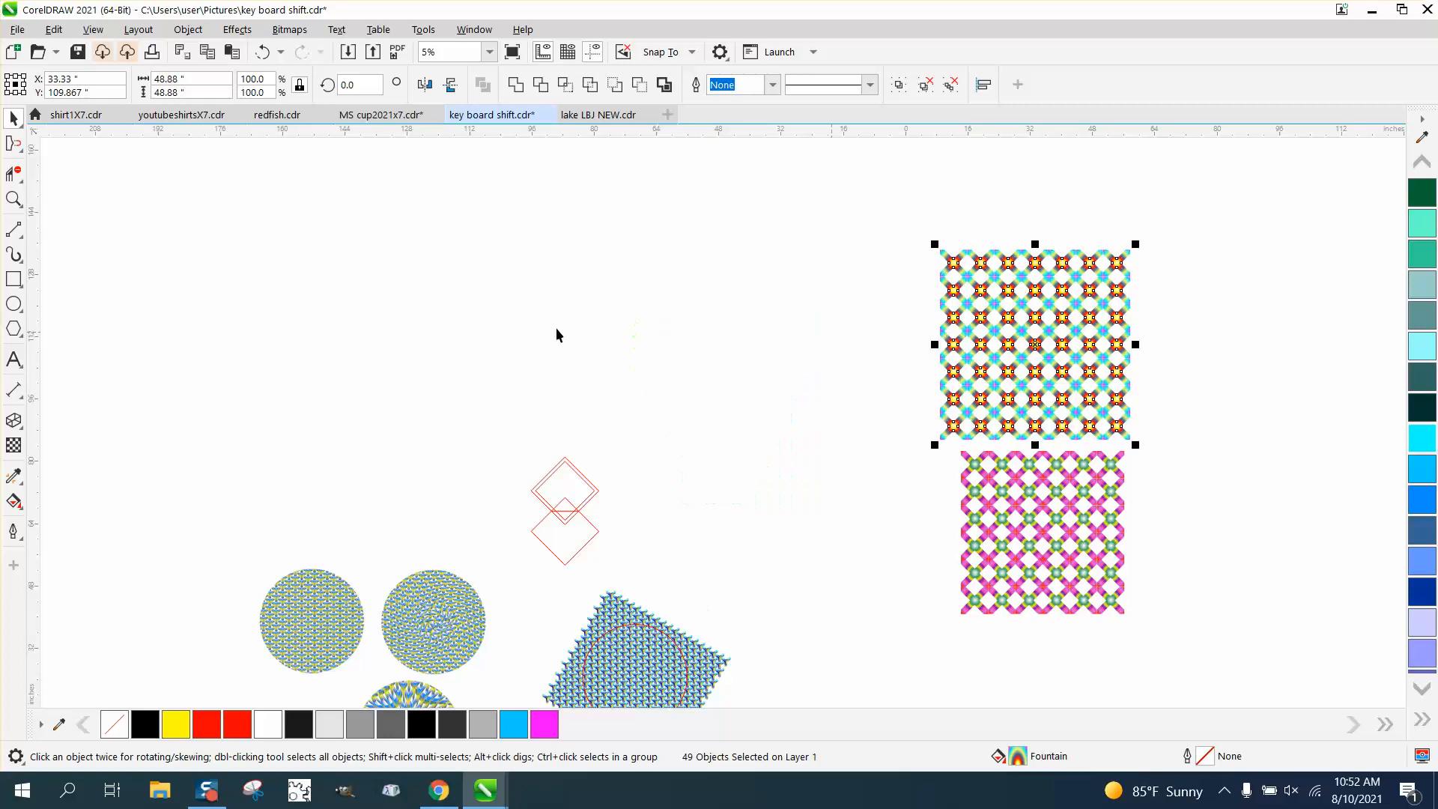
Step: Examine the finished lattices and the grey interlocking Y pattern up close, comparing their repeats and the joins between tiles
left_click(13, 199)
left_click_drag(945, 277, 1160, 456)
scroll(751, 405, "down", 7)
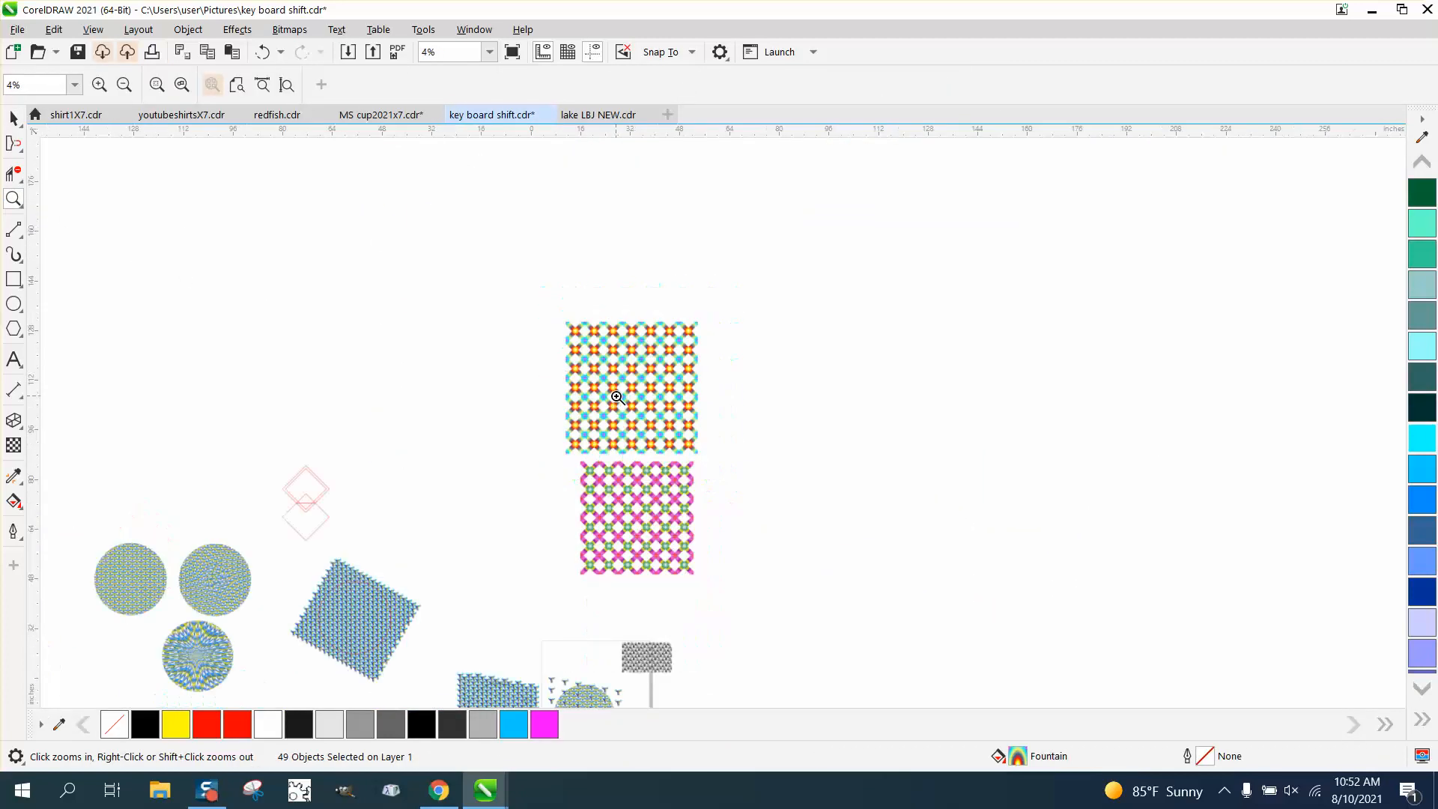
left_click_drag(628, 561, 704, 581)
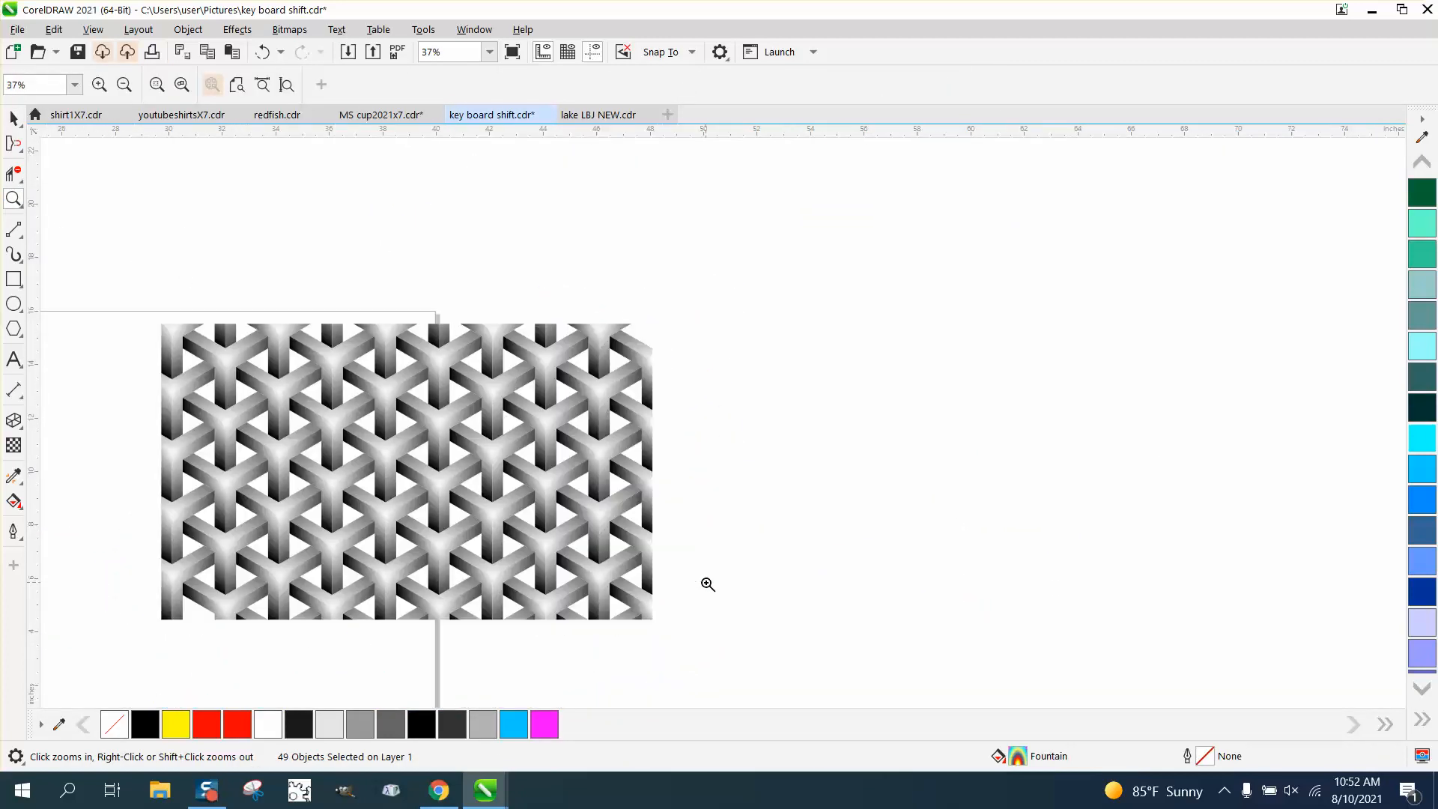
scroll(683, 569, "down", 5)
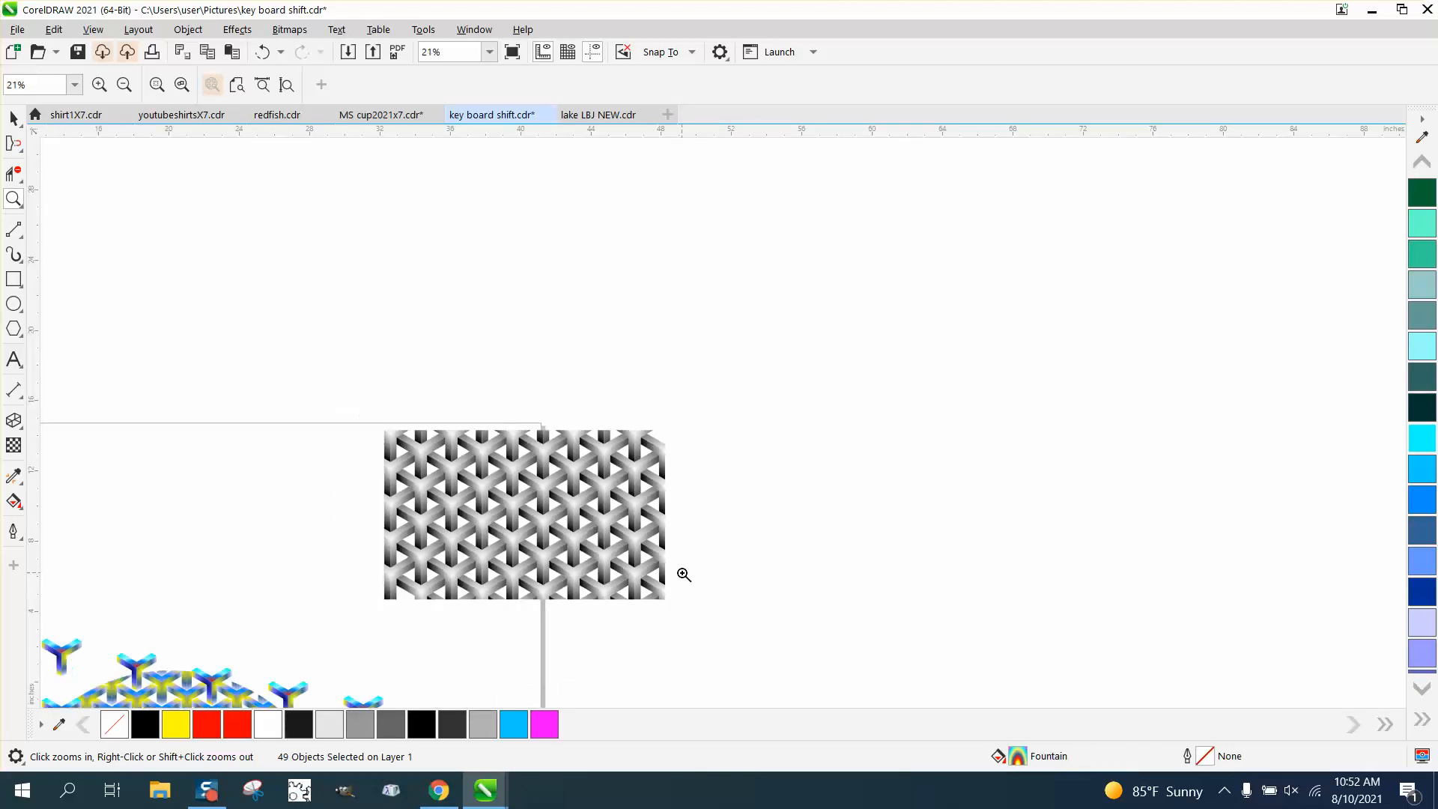
left_click_drag(585, 225, 726, 282)
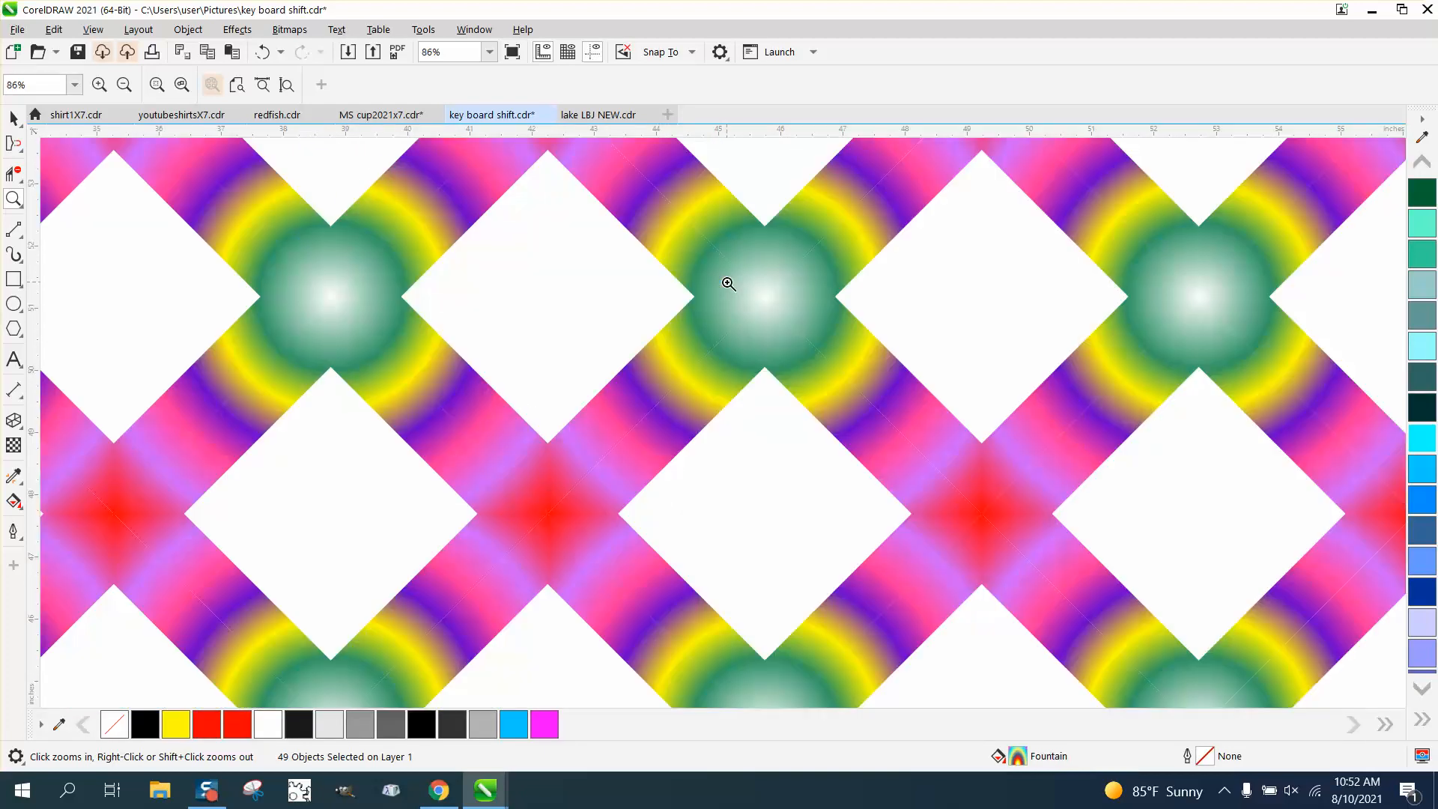
scroll(697, 278, "down", 2)
scroll(697, 278, "down", 8)
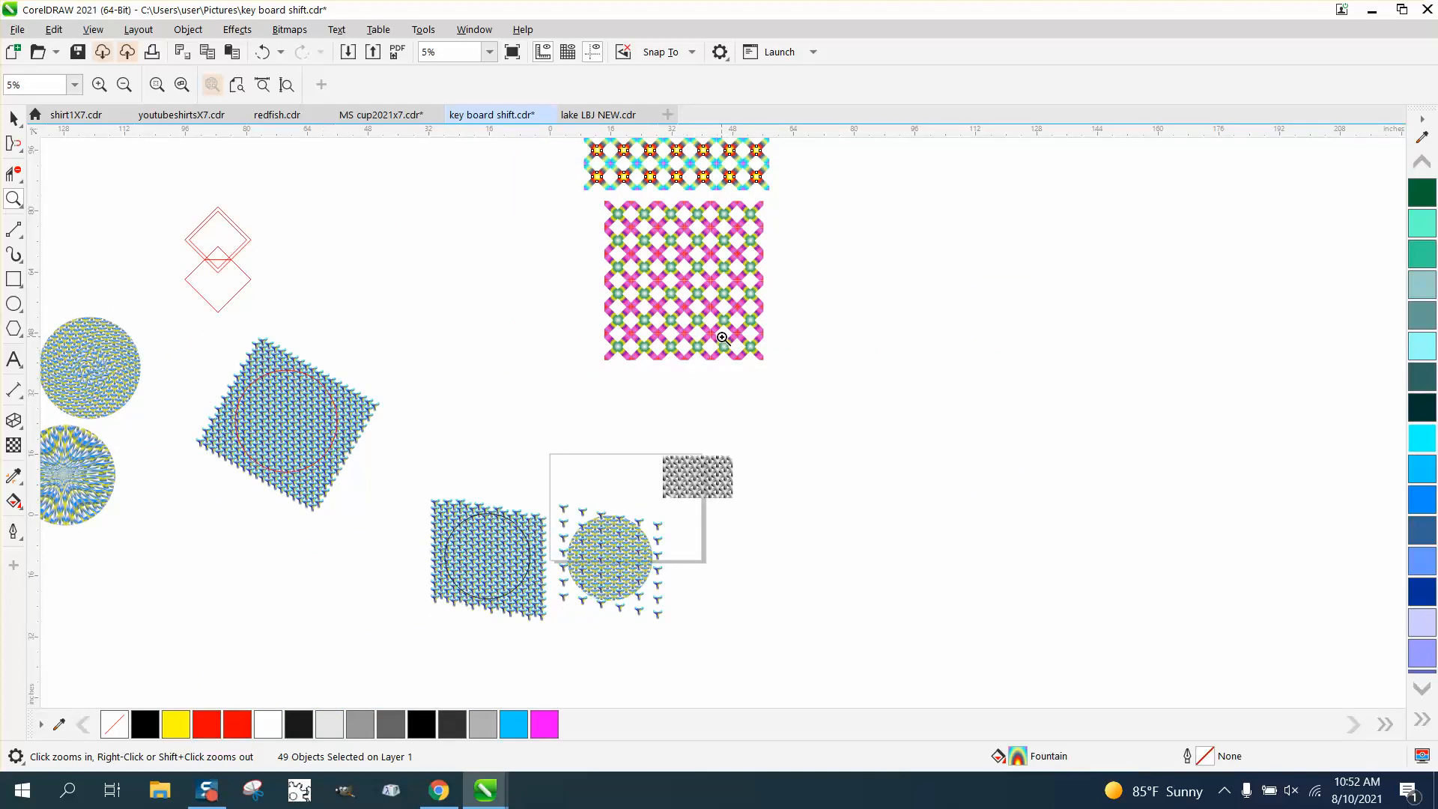
left_click_drag(622, 256, 941, 427)
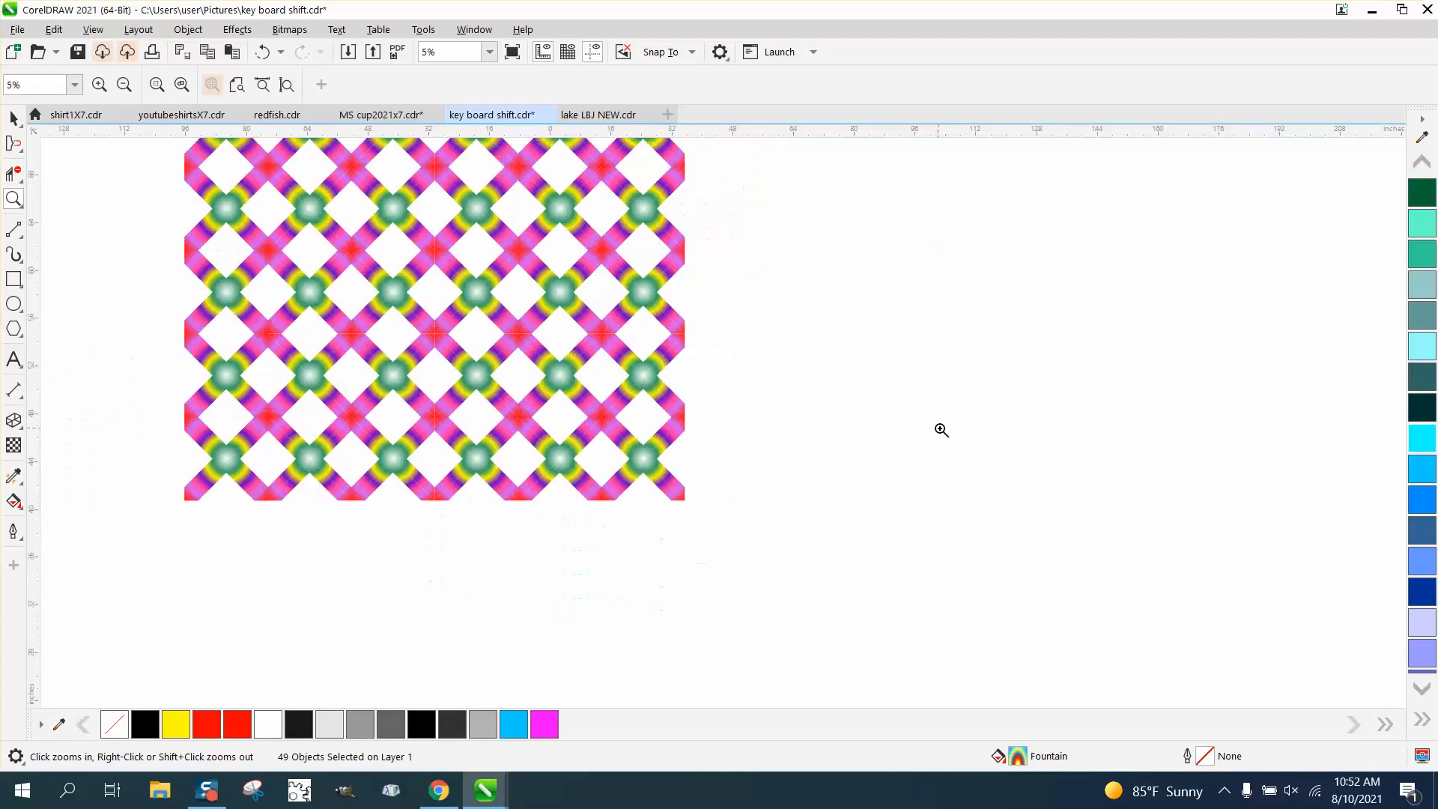